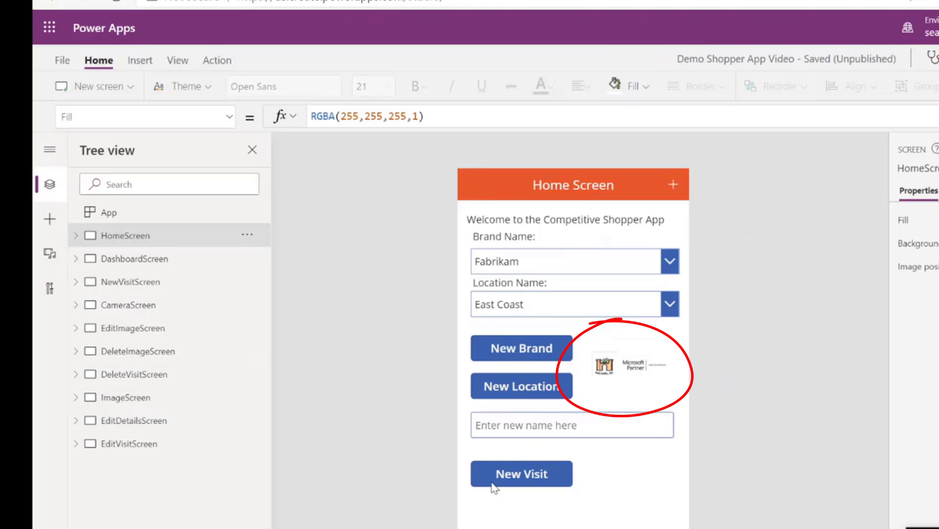
# Review the layout of each app screen in turn, from HomeScreen and its partner logo image through EditVisitScreen
pyautogui.click(630, 365)
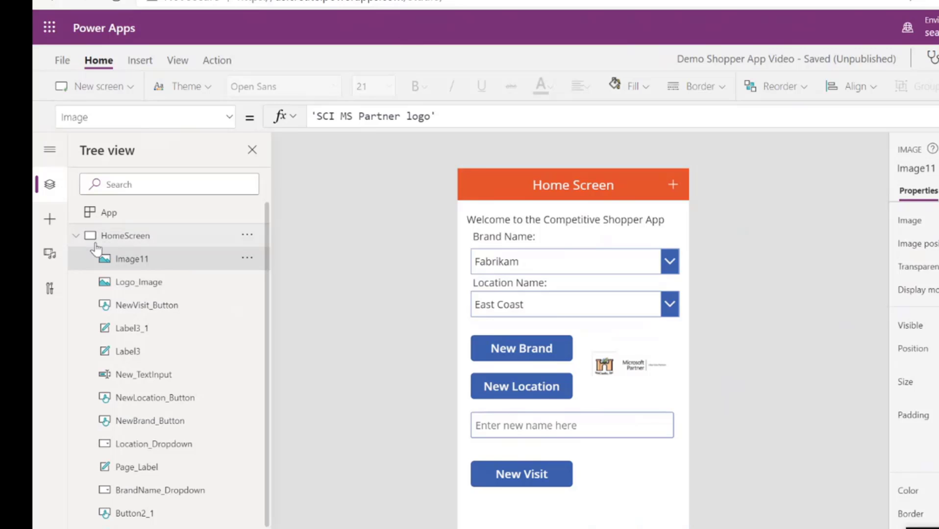
pyautogui.click(76, 236)
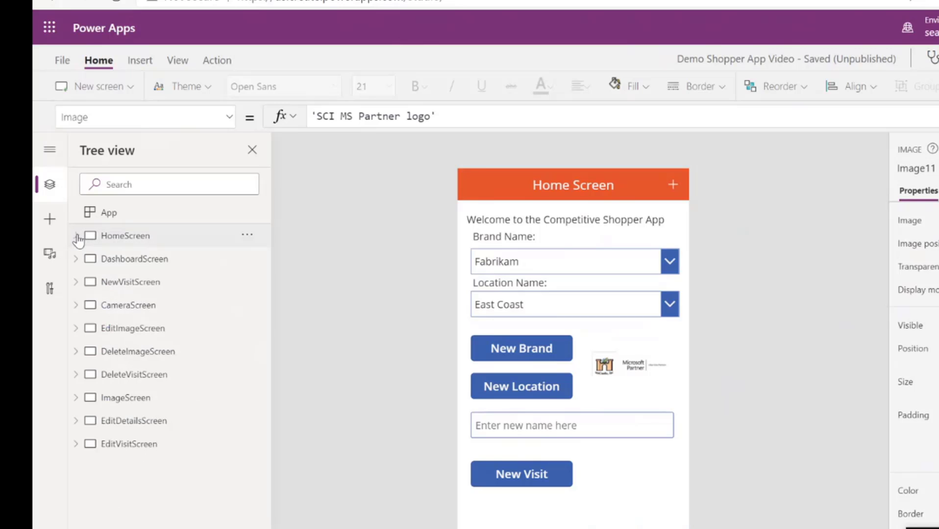
pyautogui.click(111, 264)
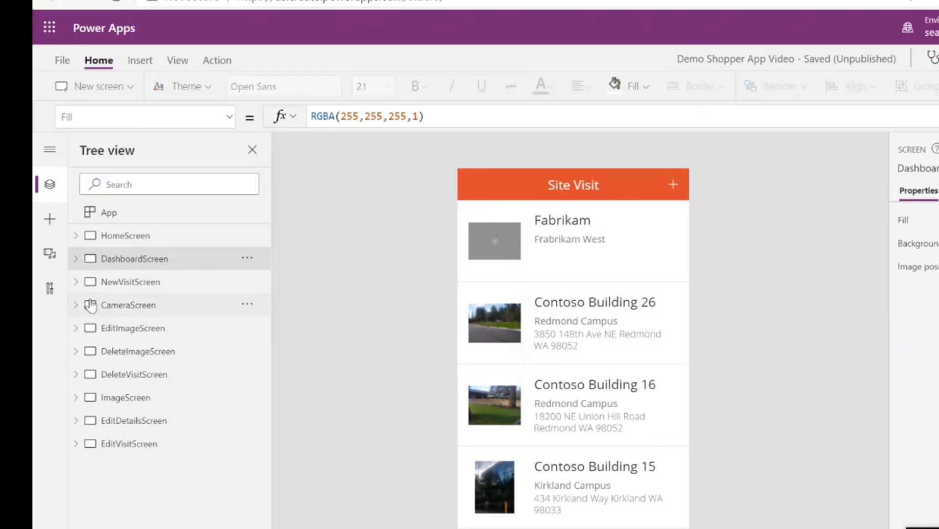
pyautogui.click(131, 282)
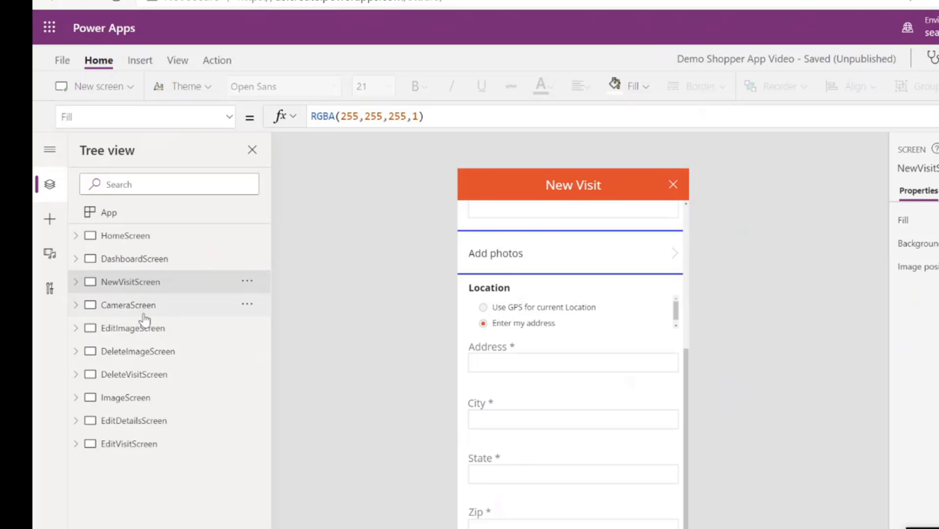
pyautogui.click(139, 313)
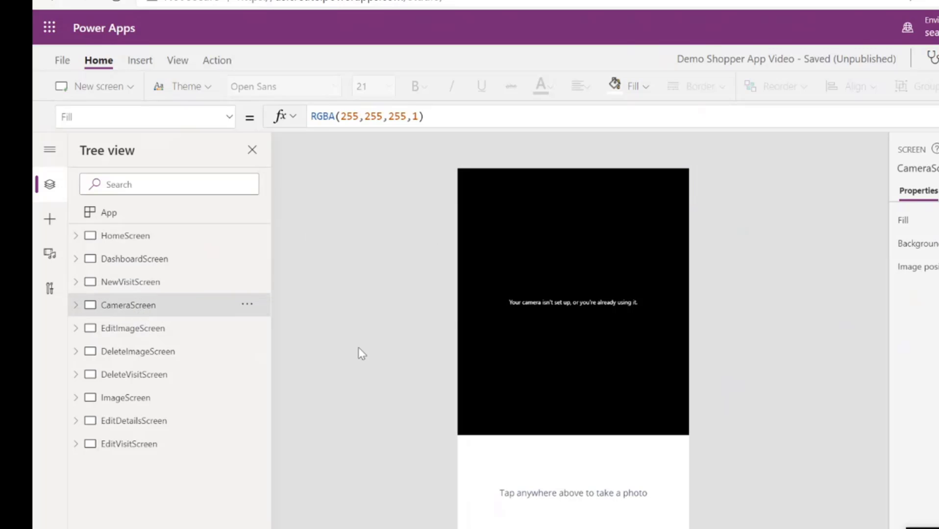
pyautogui.click(133, 329)
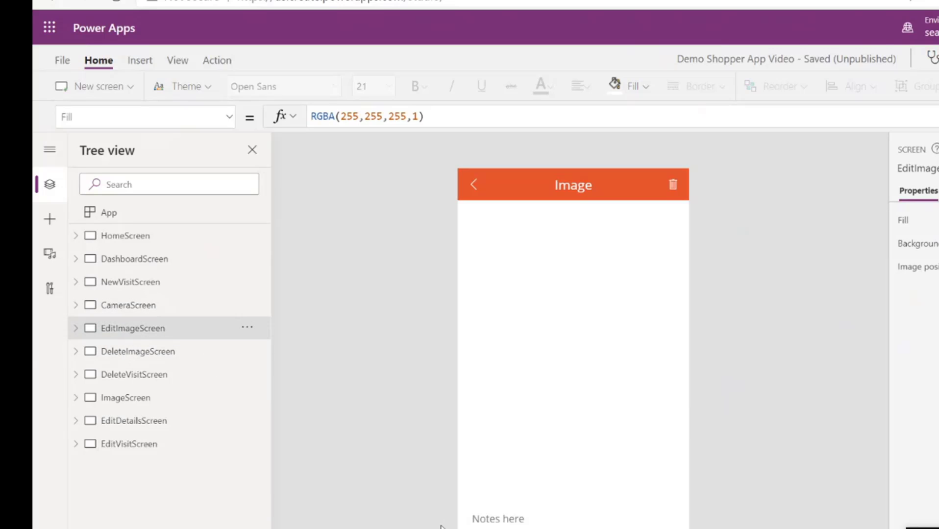
pyautogui.click(143, 361)
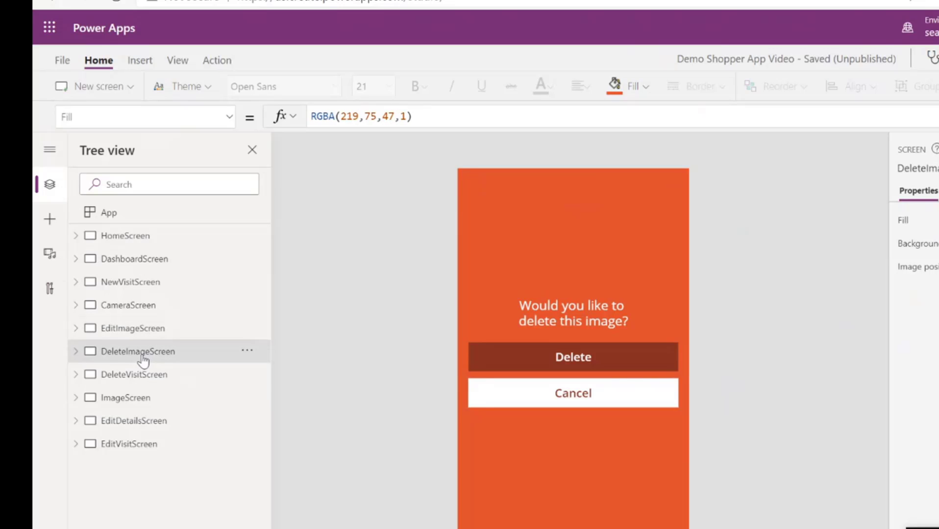
pyautogui.click(132, 376)
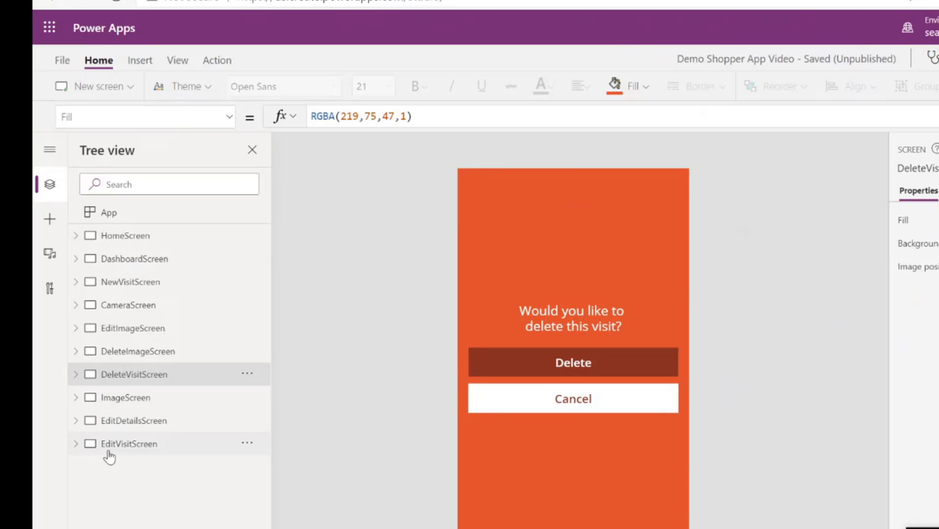
pyautogui.click(133, 400)
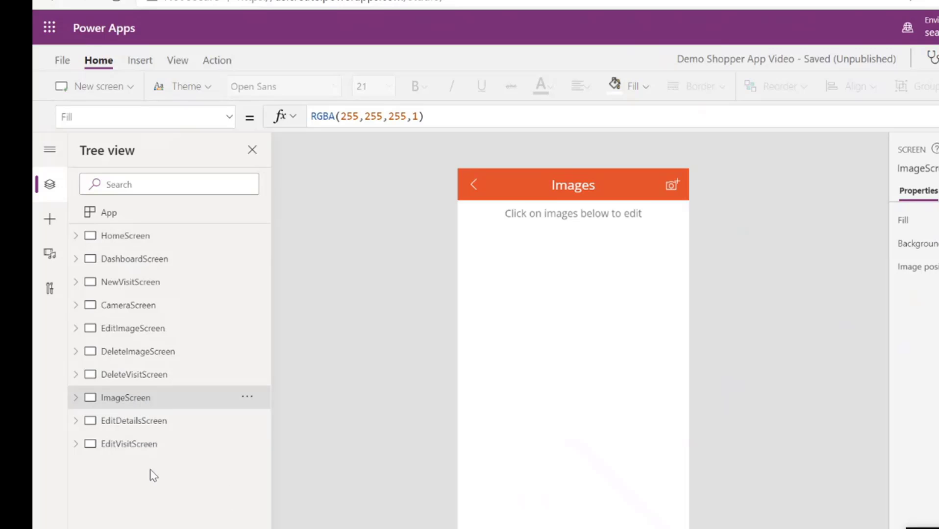
pyautogui.click(131, 422)
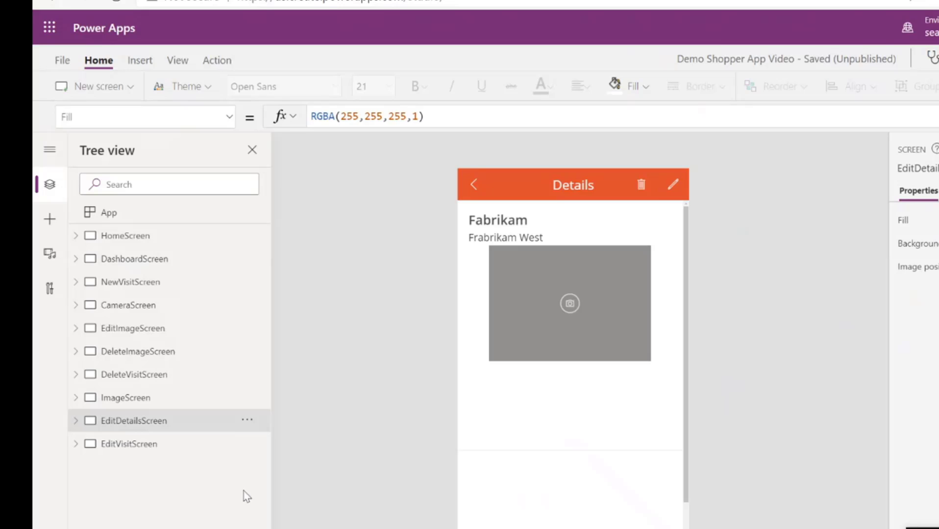
pyautogui.click(126, 451)
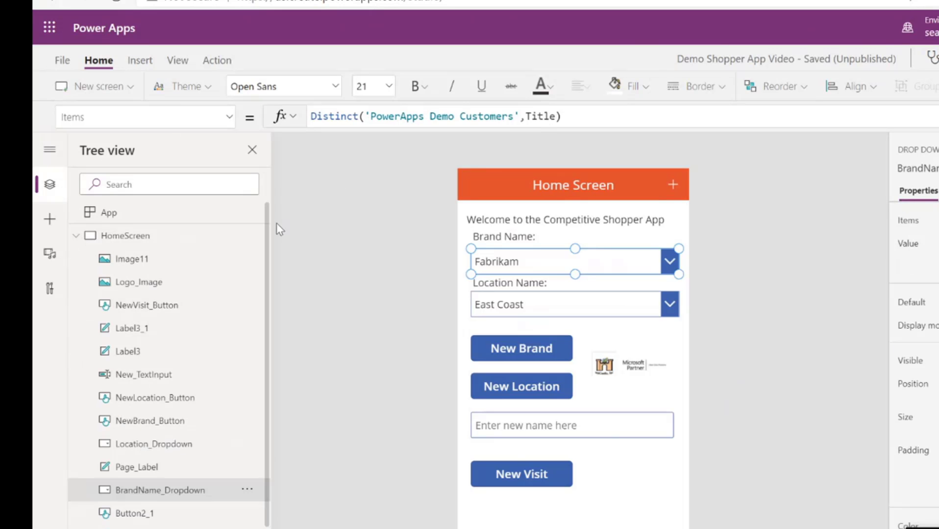
pyautogui.click(75, 237)
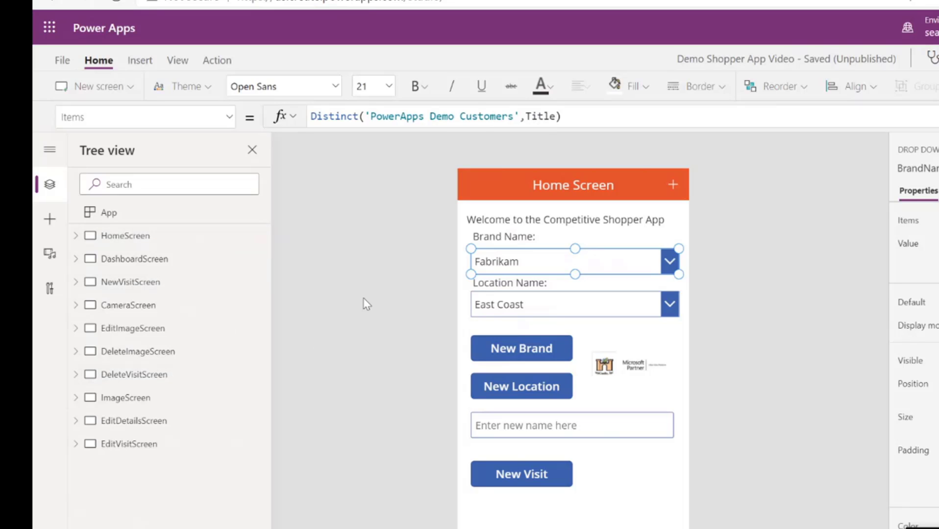
# On EditVisitScreen, change the Text property of the Title card's label to "Brand Name*"
pyautogui.click(127, 445)
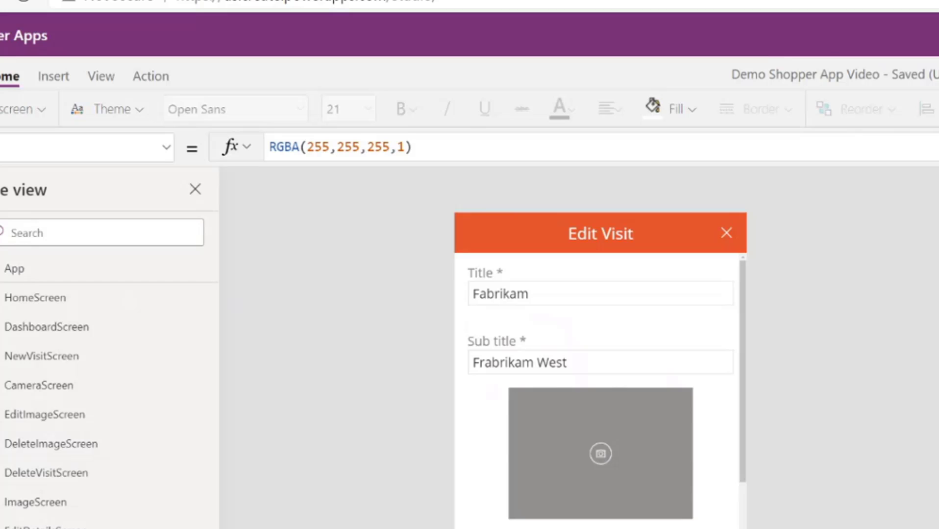
pyautogui.click(489, 282)
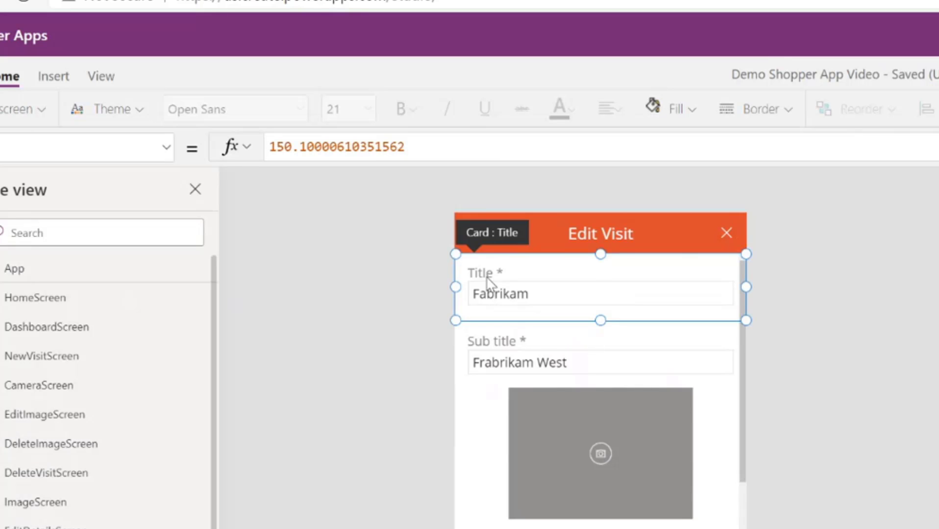
pyautogui.click(486, 276)
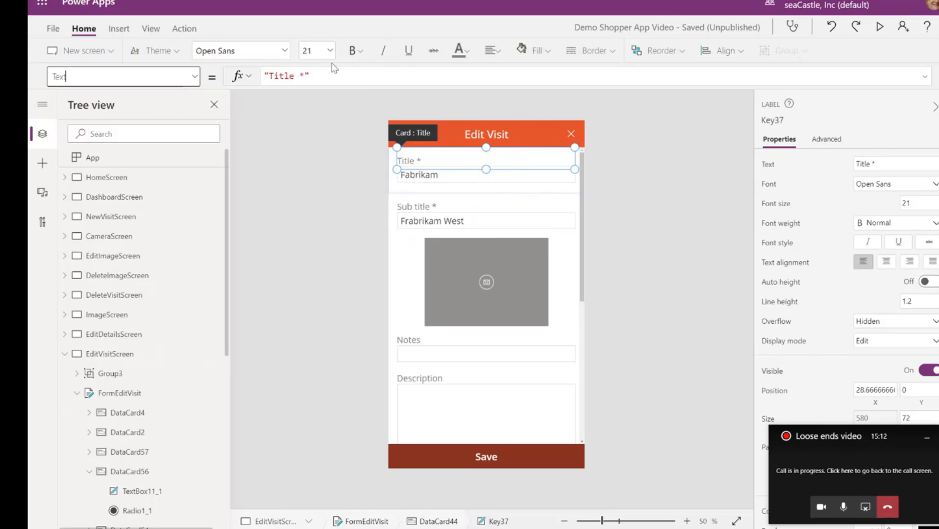
pyautogui.press('Return')
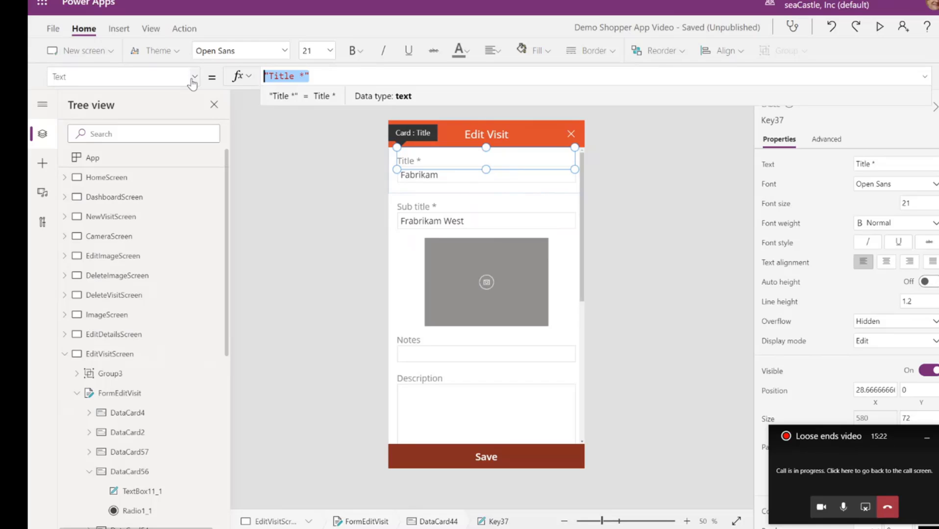
pyautogui.write('"Bra')
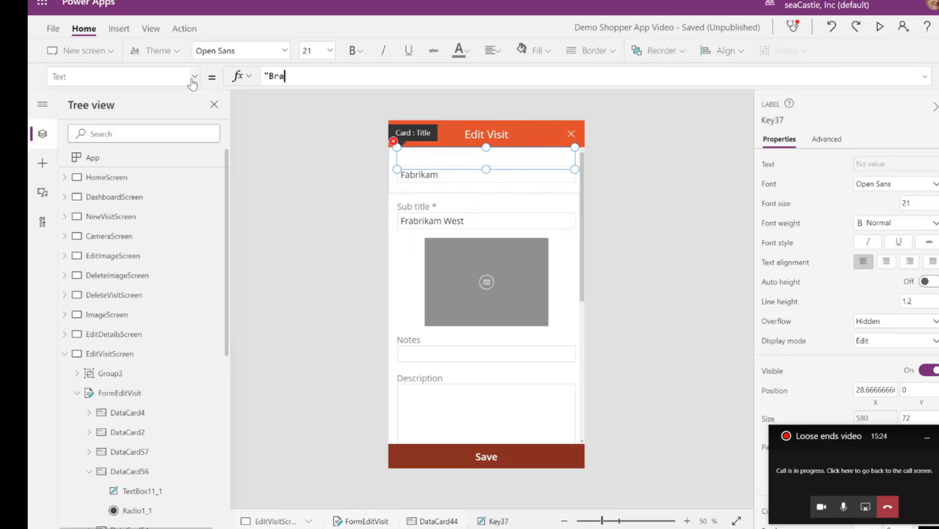
pyautogui.write('nd Name"')
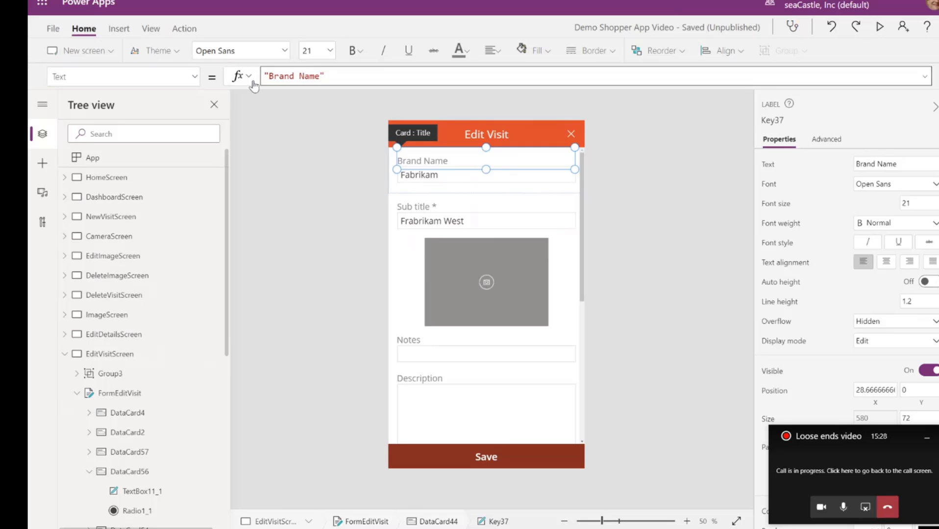
pyautogui.click(321, 76)
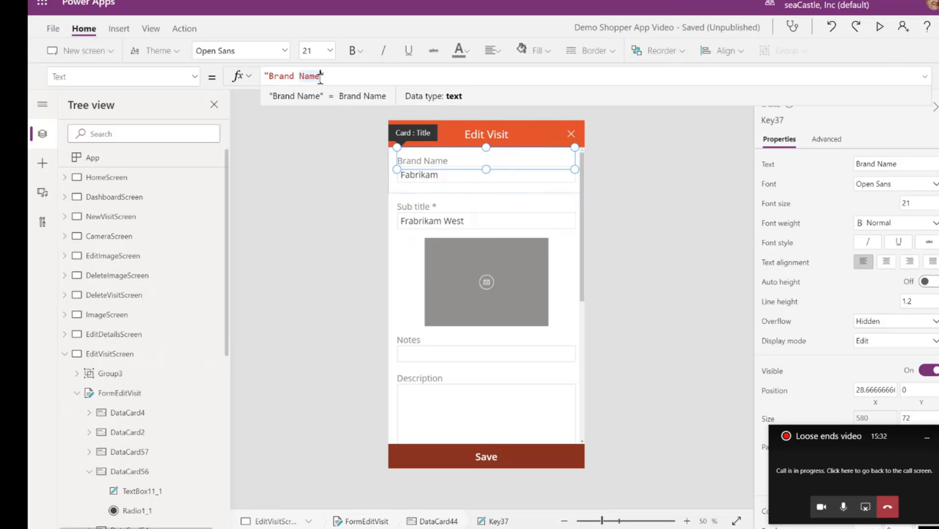
pyautogui.write('*')
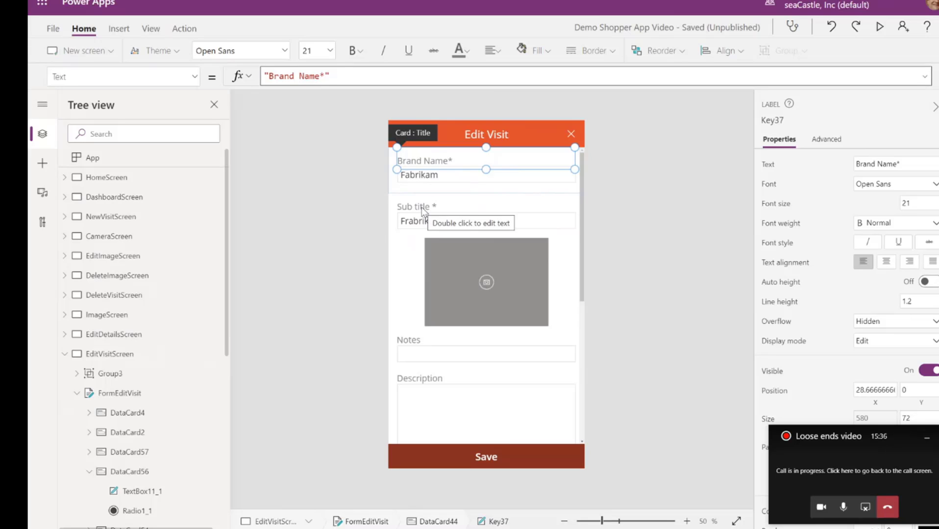
# Change the Text property of the SubTitle card's label, Key38 in DataCard45, to "Location*"
pyautogui.click(423, 209)
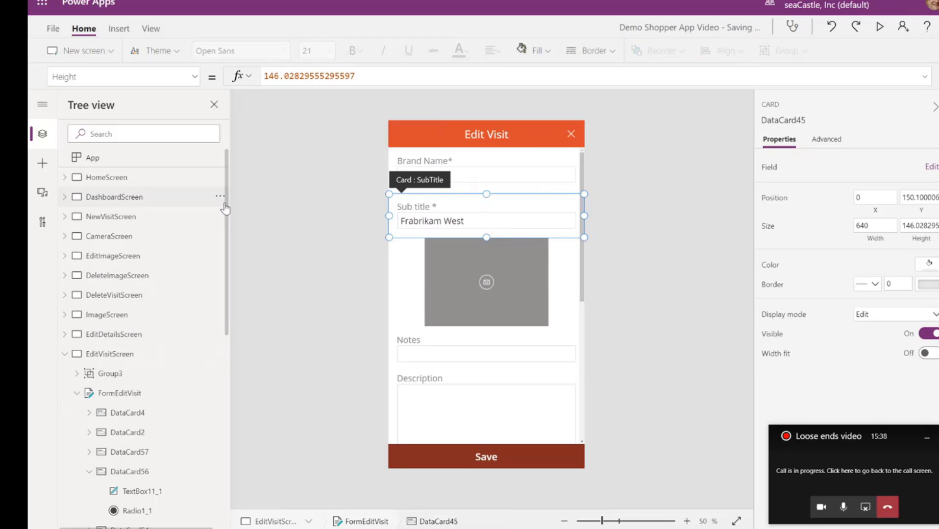
pyautogui.moveTo(228, 208); pyautogui.dragTo(228, 445)
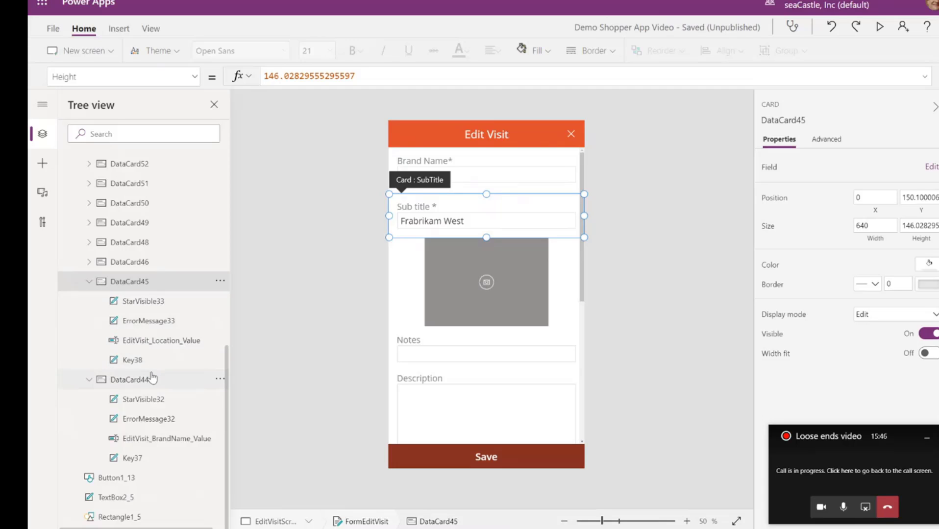
pyautogui.click(154, 345)
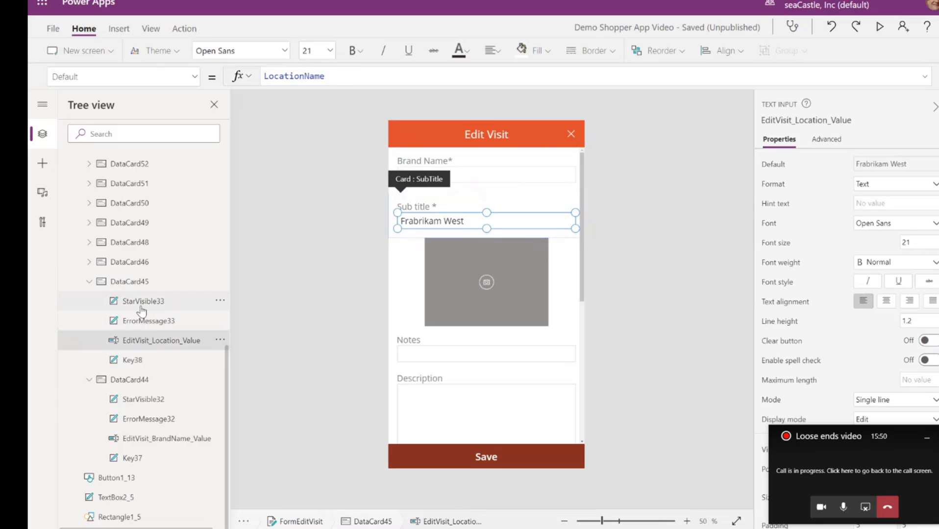
pyautogui.click(139, 362)
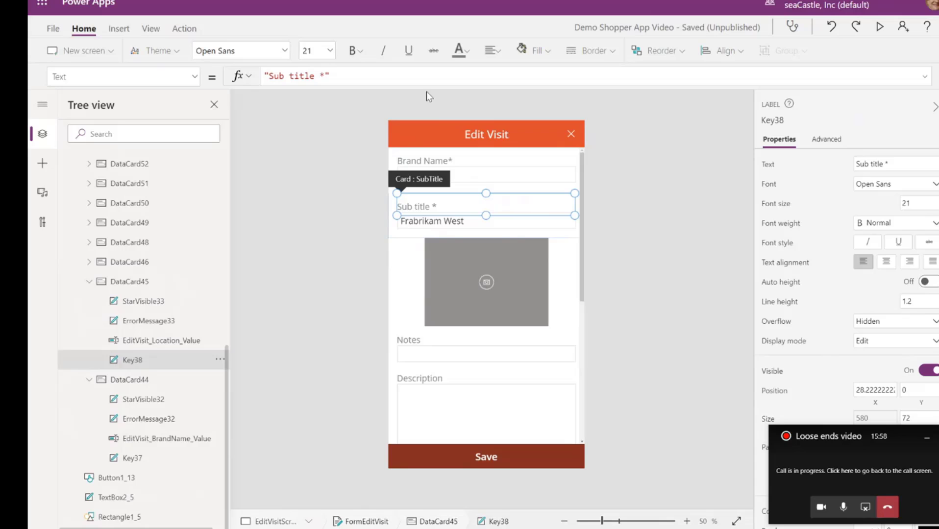
pyautogui.click(194, 81)
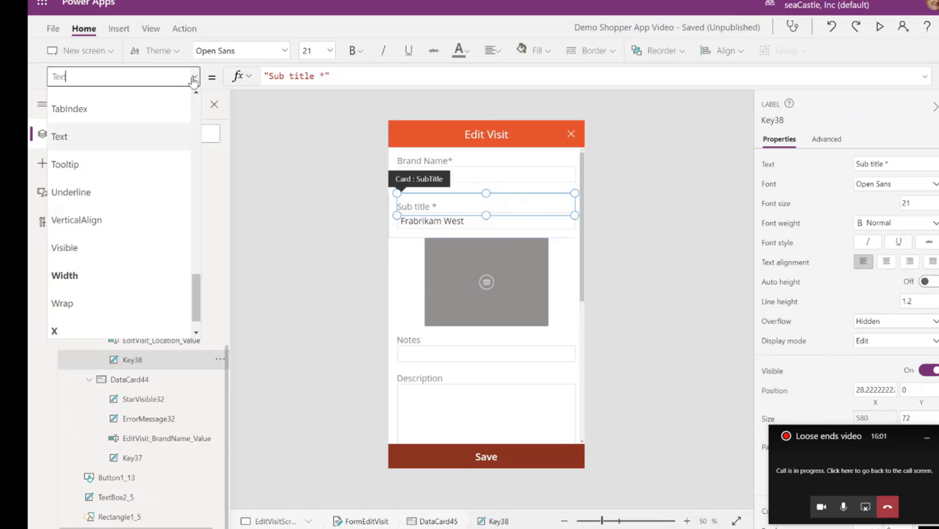
pyautogui.click(107, 138)
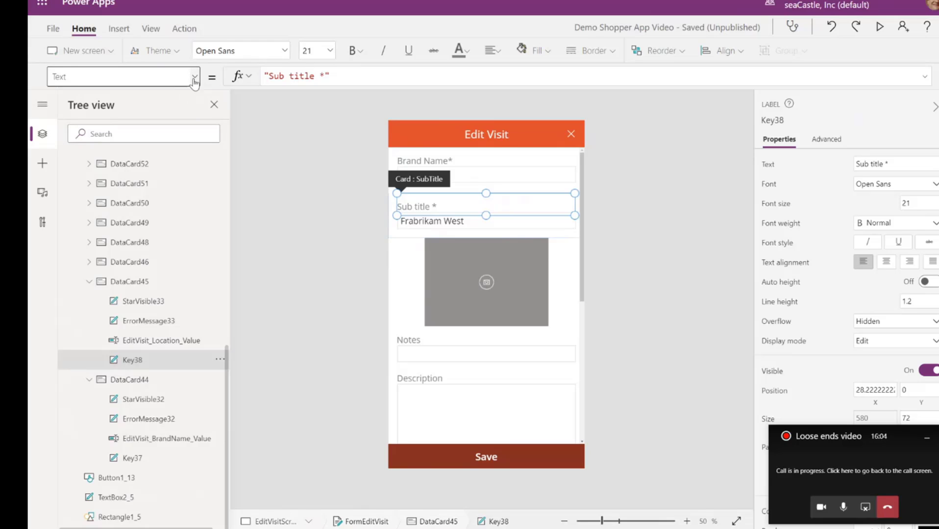
pyautogui.moveTo(350, 77); pyautogui.dragTo(221, 84)
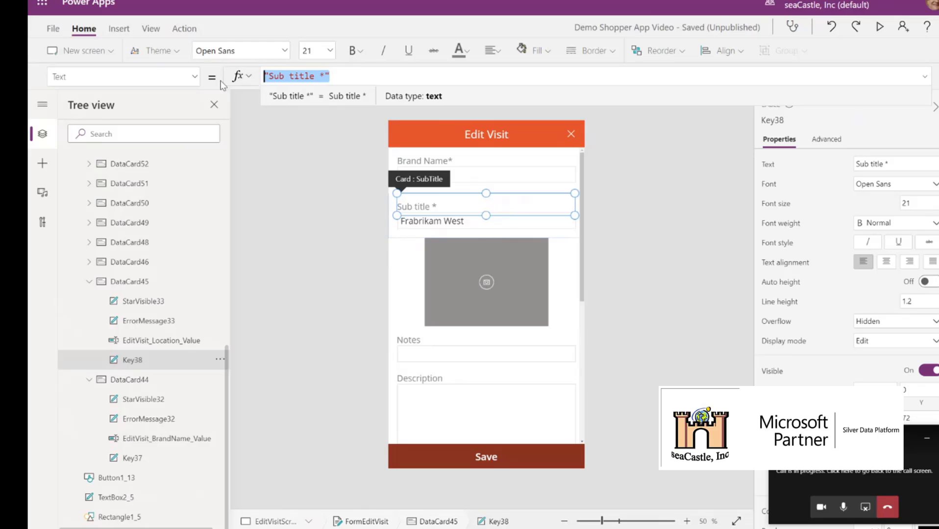
pyautogui.write('"Loc')
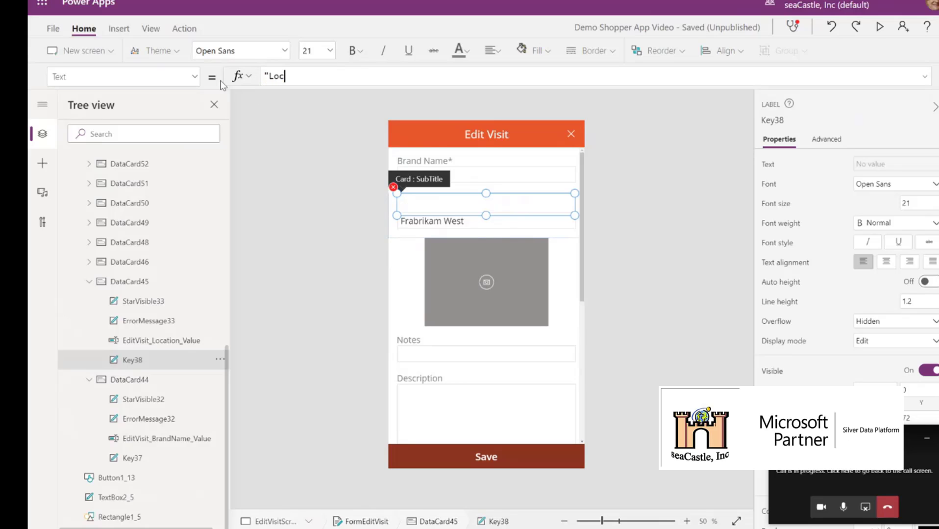
pyautogui.write('ation*"')
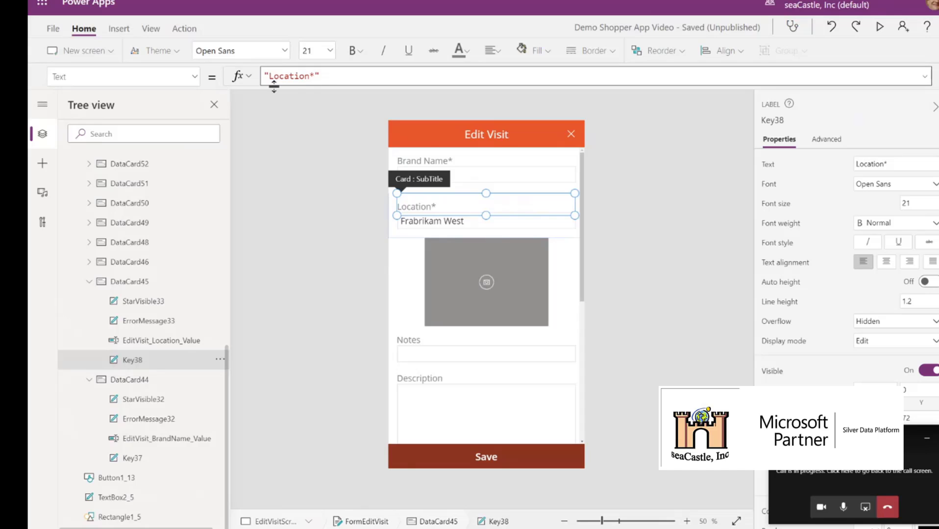
pyautogui.click(90, 284)
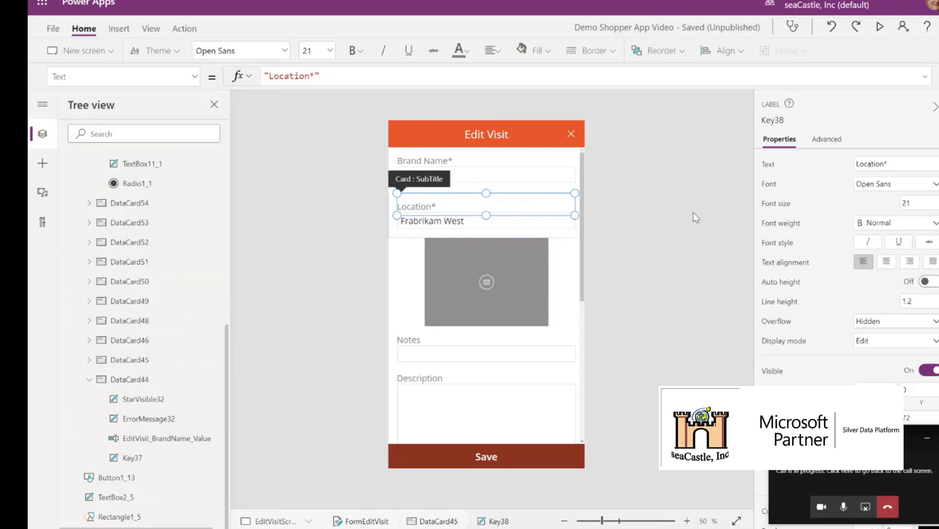
# Preview the Edit Visit screen to check its field labels, return to editing, and collapse EditVisitScreen in the tree
pyautogui.click(880, 28)
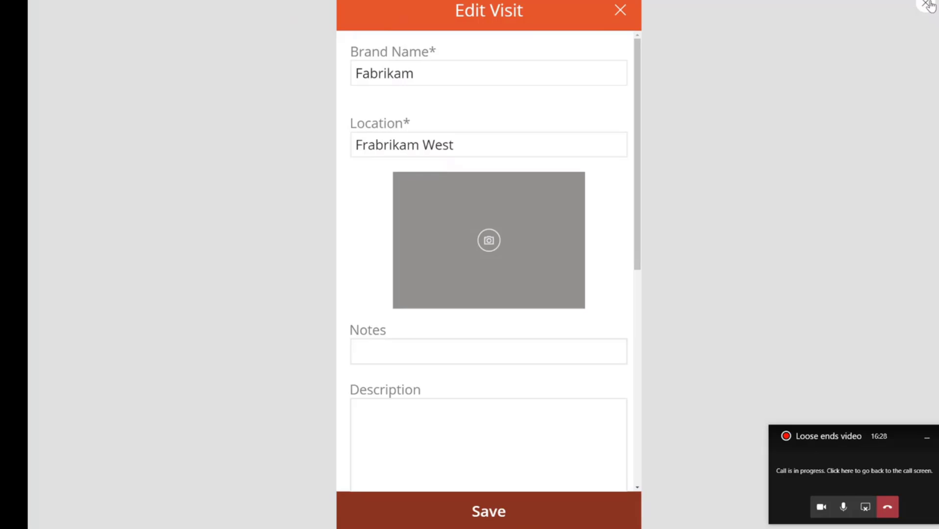
pyautogui.click(927, 6)
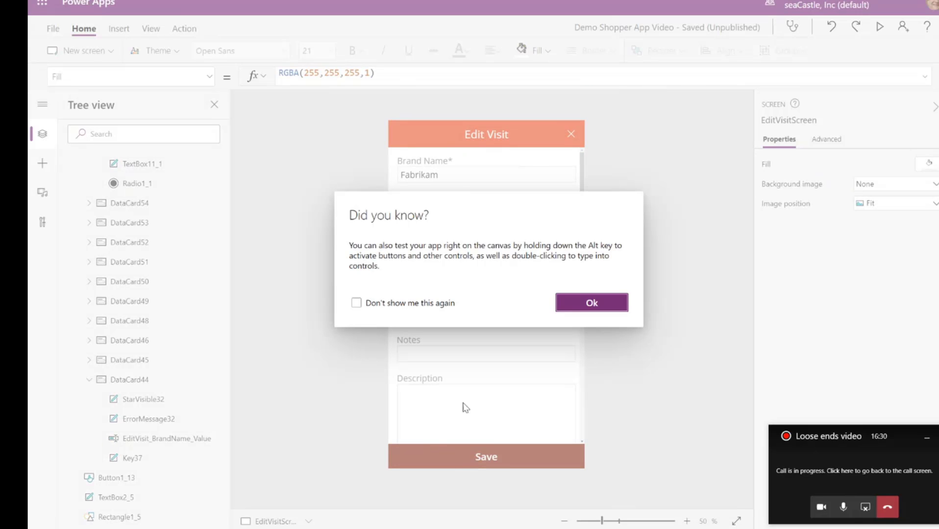
pyautogui.click(600, 304)
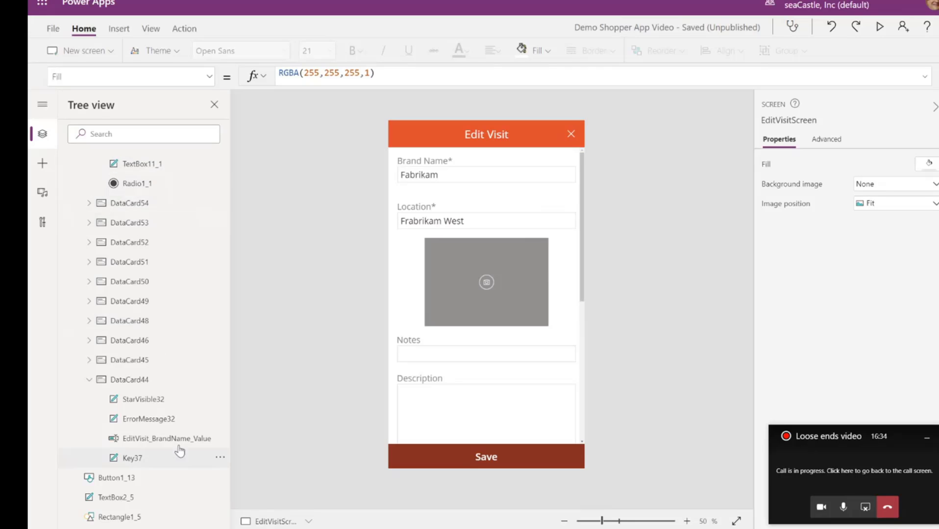
pyautogui.scroll(7, 213, 216)
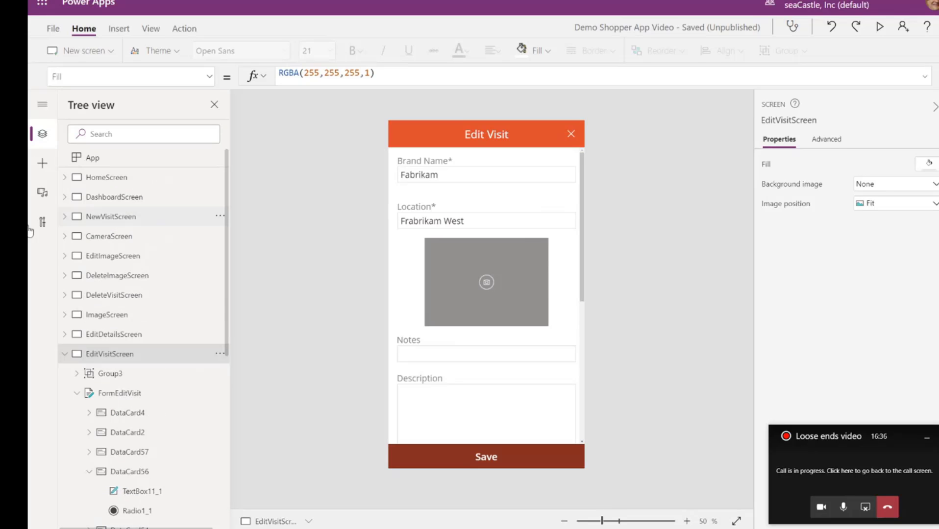
pyautogui.click(64, 355)
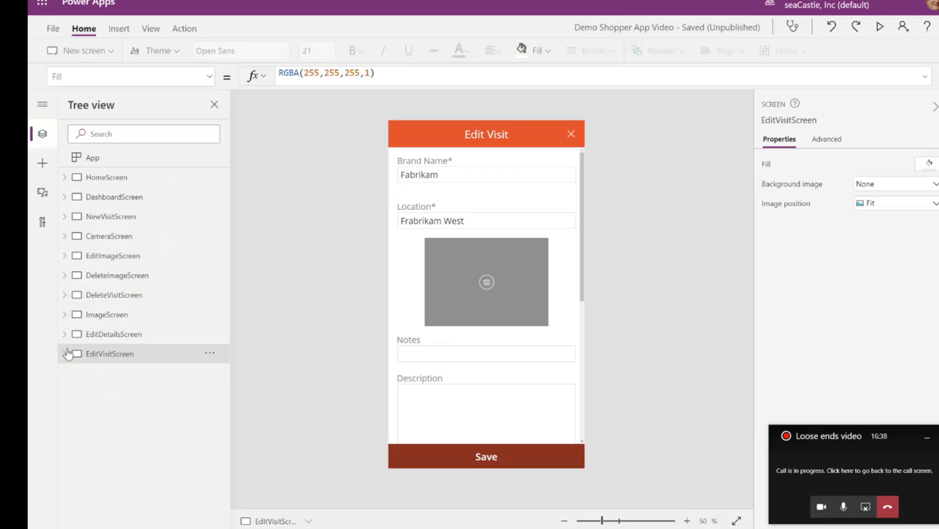
# On NewVisitScreen, change the Text property of the Title card's label in FormNewVisit to "Brand Name*"
pyautogui.click(102, 216)
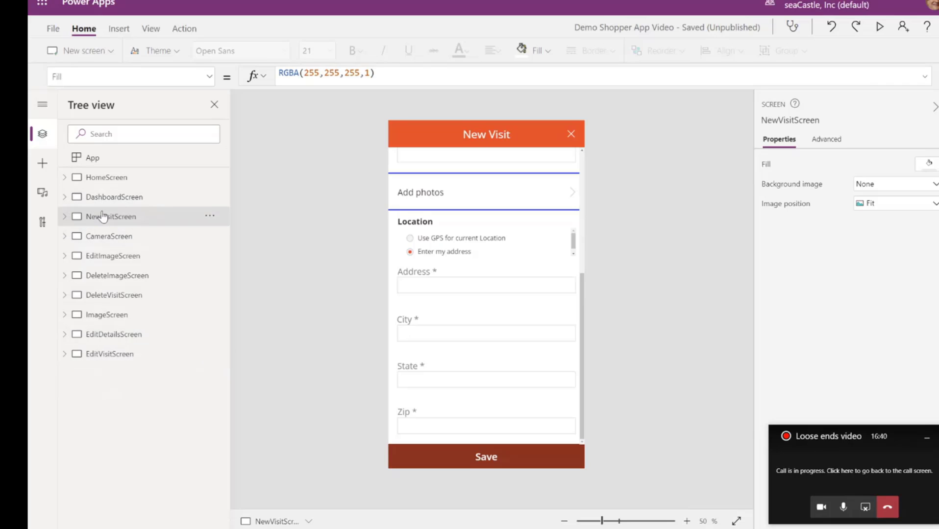
pyautogui.click(581, 159)
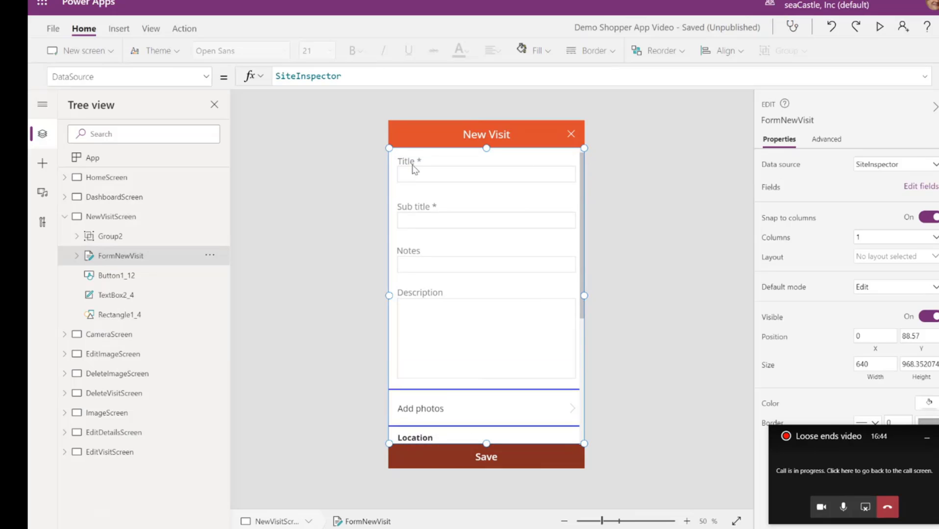
pyautogui.click(416, 166)
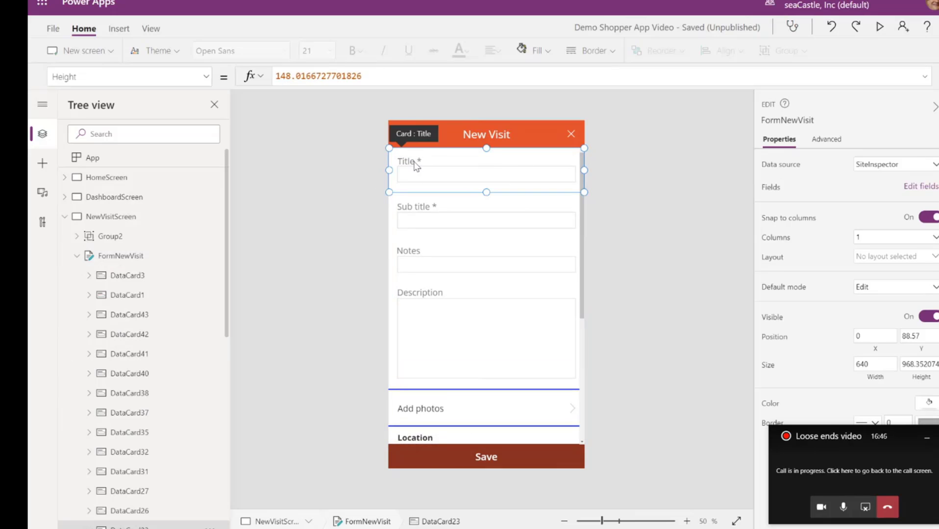
pyautogui.click(414, 162)
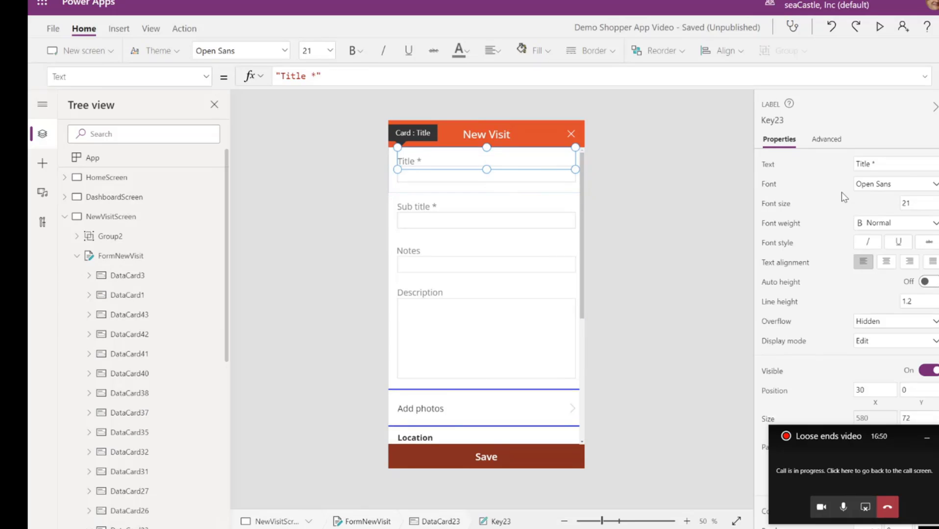
pyautogui.click(865, 164)
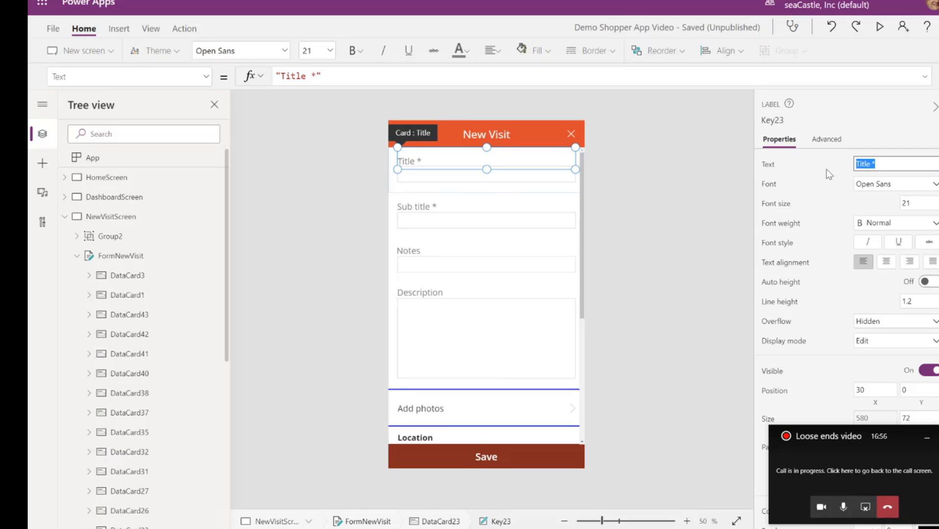
pyautogui.write('Brand Name*')
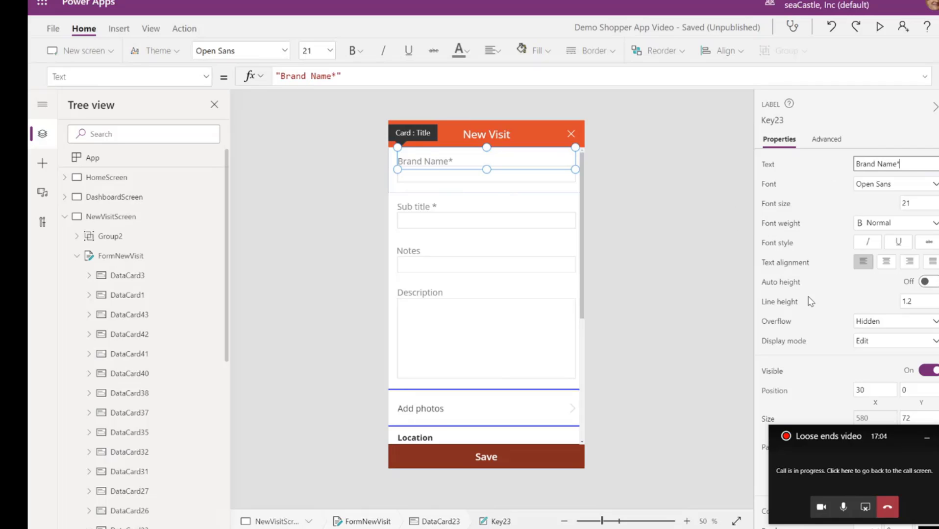
# Change the Text property of the SubTitle card's label on NewVisitScreen to "Location*"
pyautogui.click(424, 212)
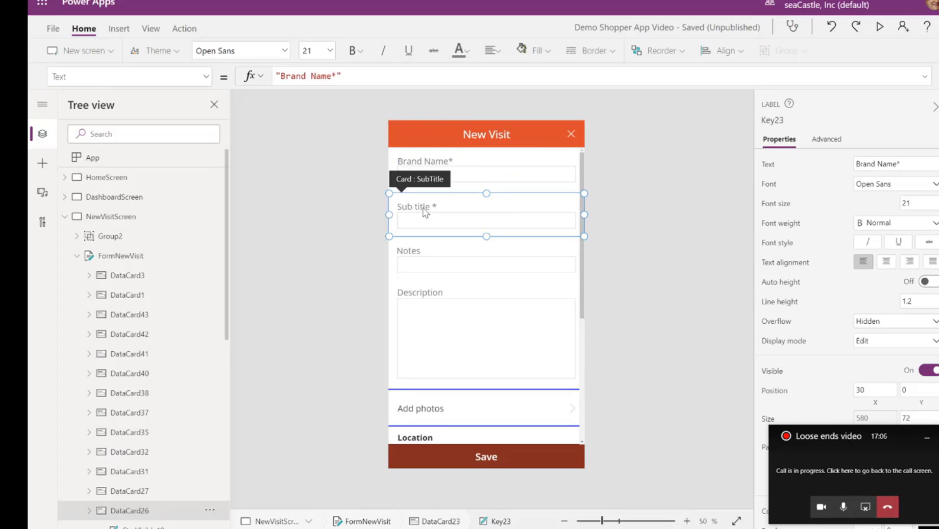
pyautogui.click(424, 212)
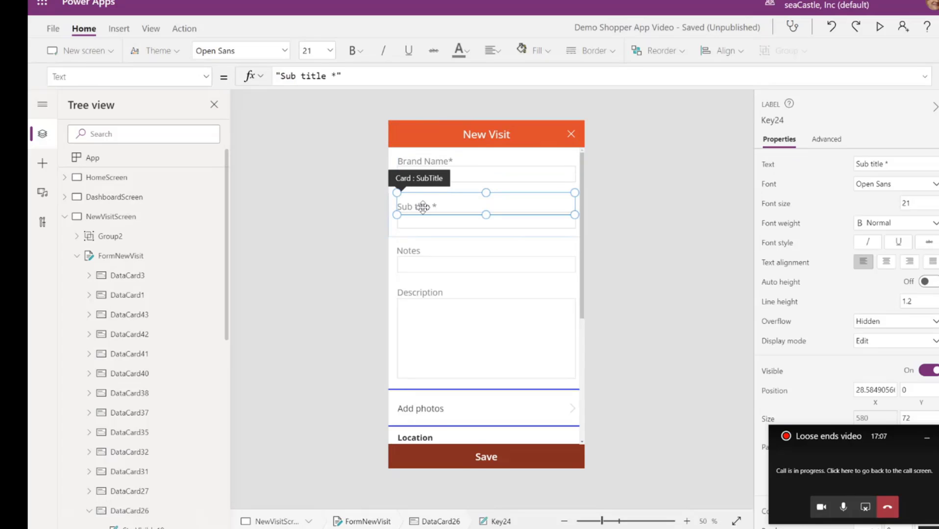
pyautogui.click(906, 164)
pyautogui.write('Location*')
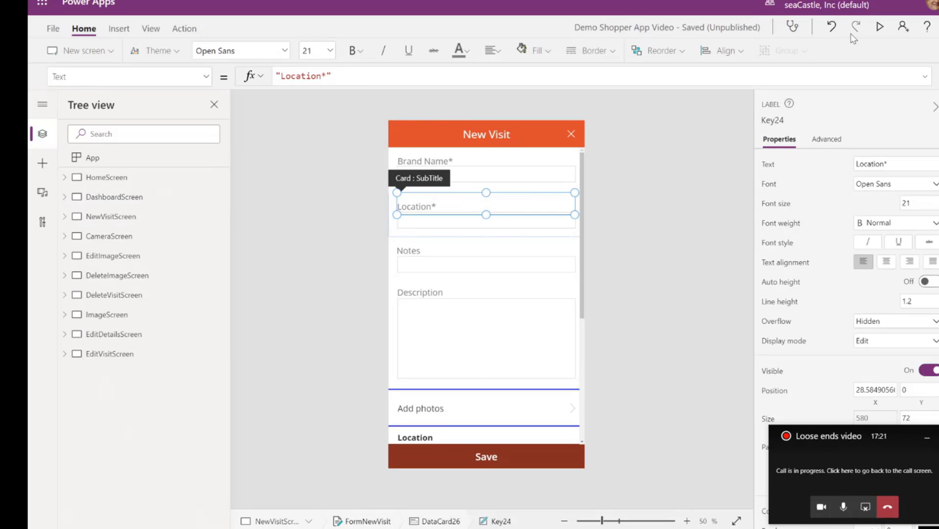
# Preview the New Visit screen to check its field labels, and return to editing
pyautogui.click(881, 29)
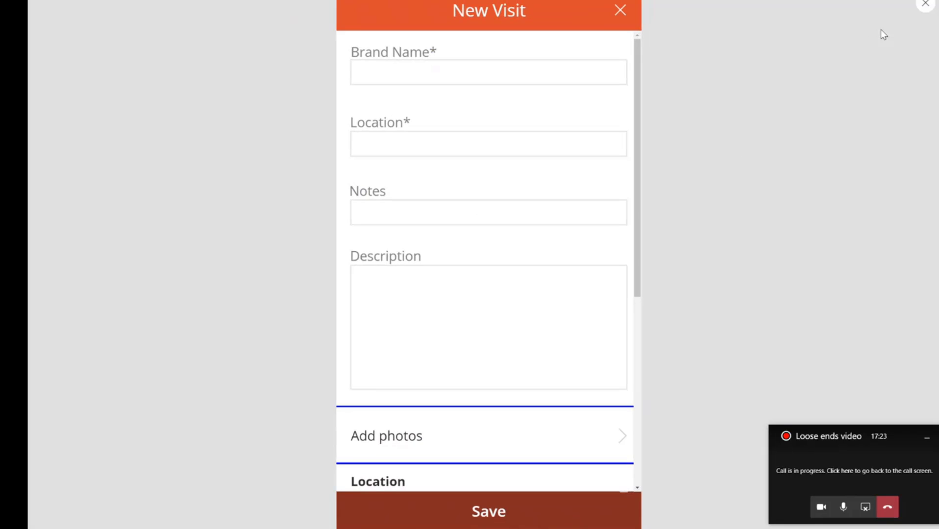
pyautogui.click(928, 6)
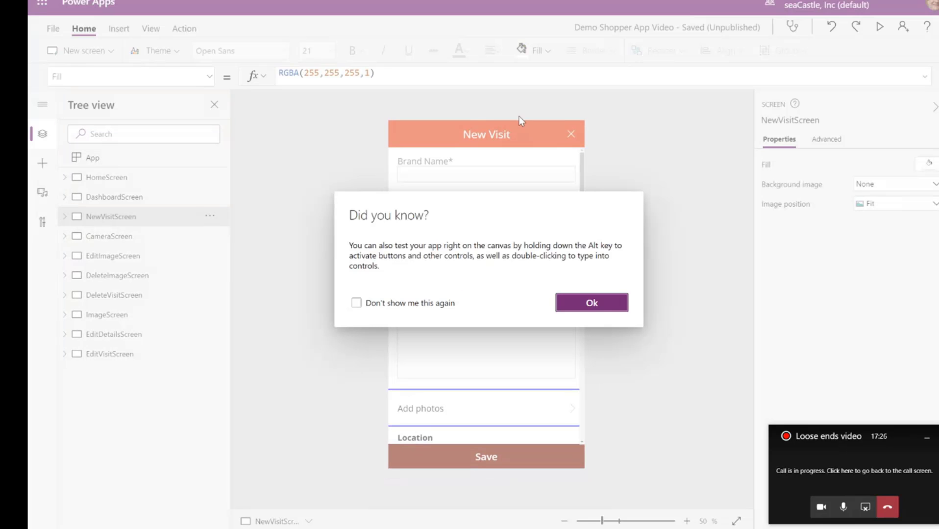
pyautogui.click(604, 310)
# Preview HomeScreen to check its dropdowns and buttons, and return to editing
pyautogui.click(92, 178)
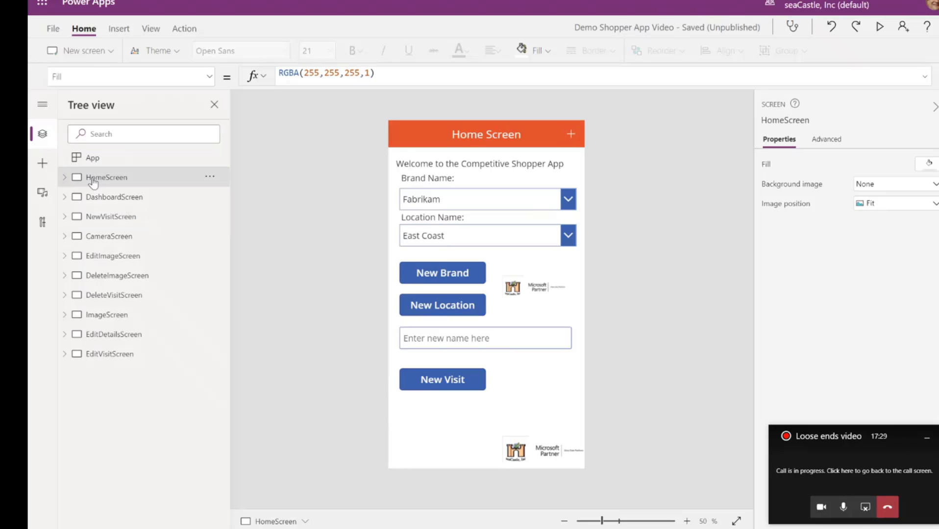
pyautogui.click(880, 29)
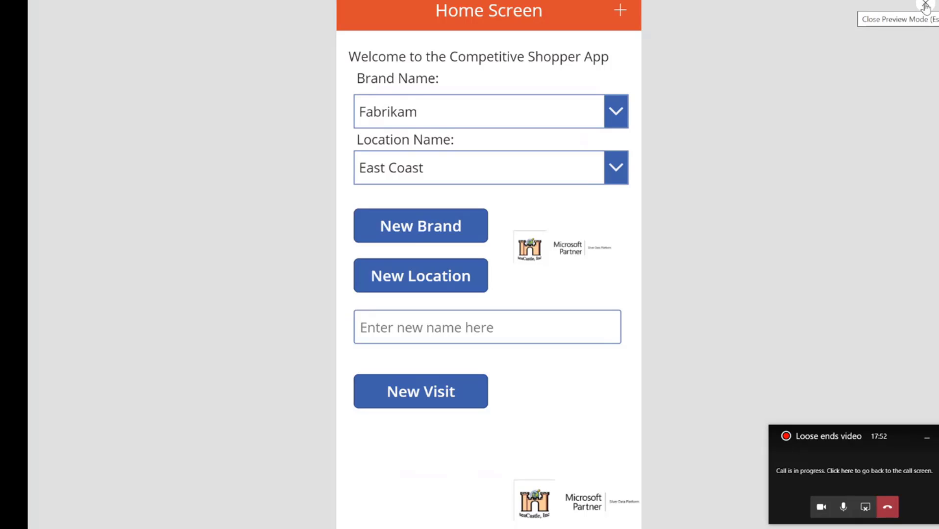
pyautogui.click(925, 6)
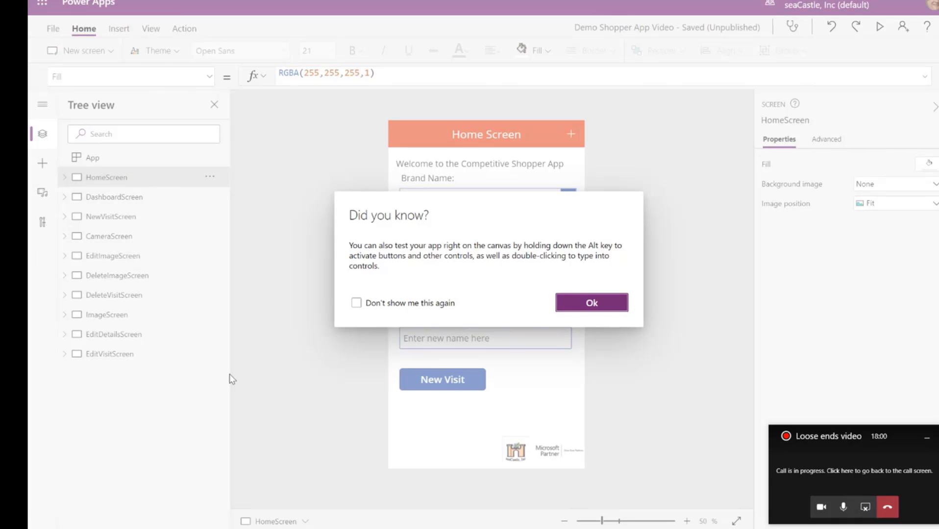
pyautogui.press('Return')
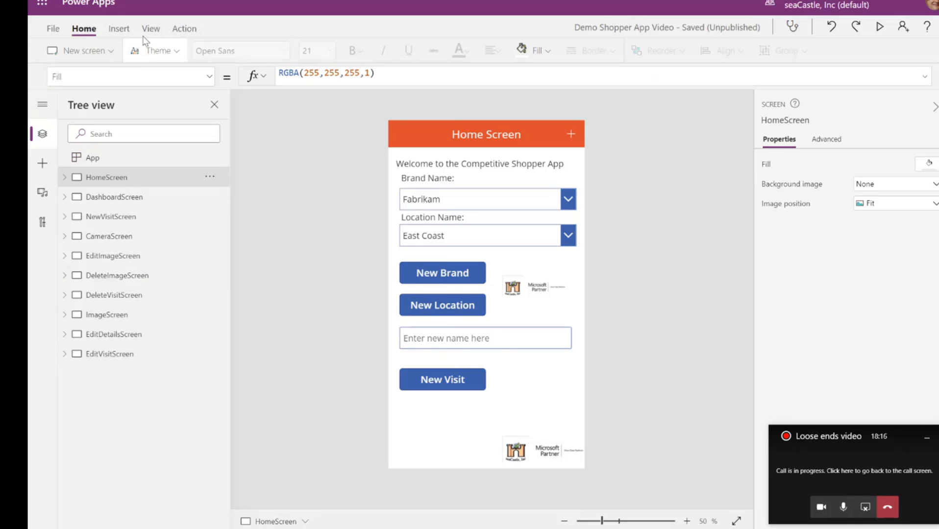
# Insert a button on HomeScreen and place it directly below the New Visit button, at about X 37, Y 930
pyautogui.click(119, 29)
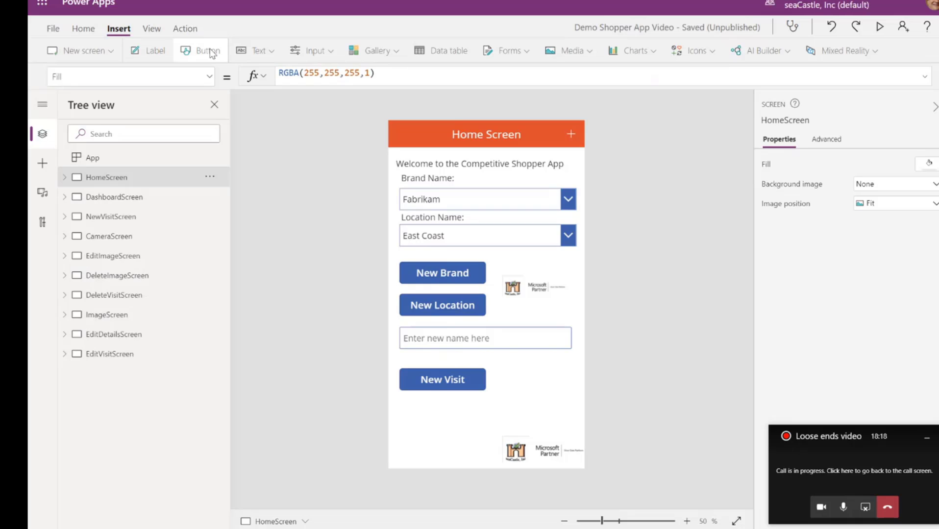
pyautogui.click(210, 51)
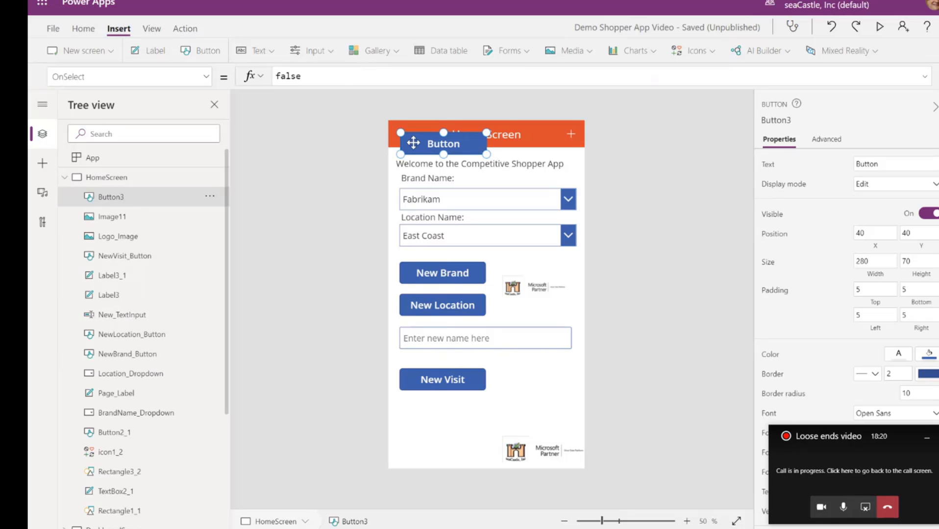
pyautogui.moveTo(423, 142); pyautogui.dragTo(424, 416)
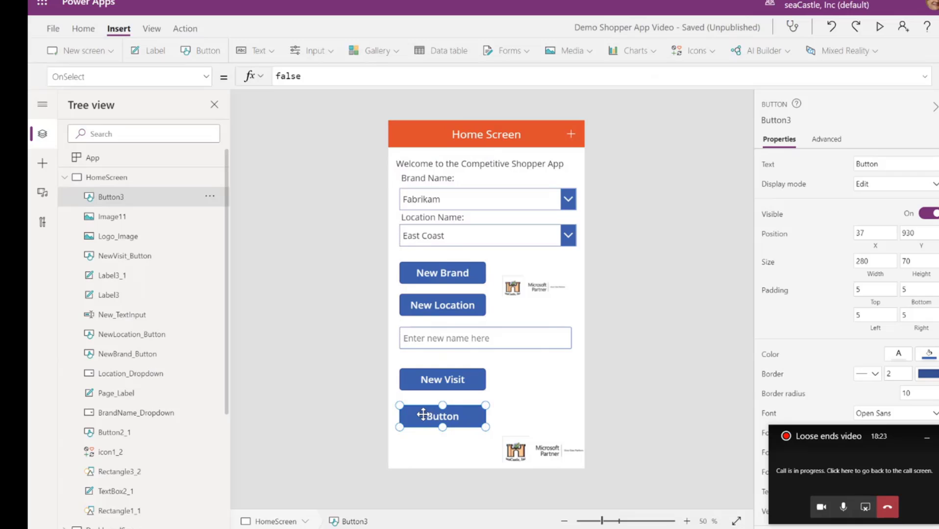
# Set the new button's OnSelect formula to navigate to DashboardScreen with the CoverRight screen transition
pyautogui.doubleClick(300, 77)
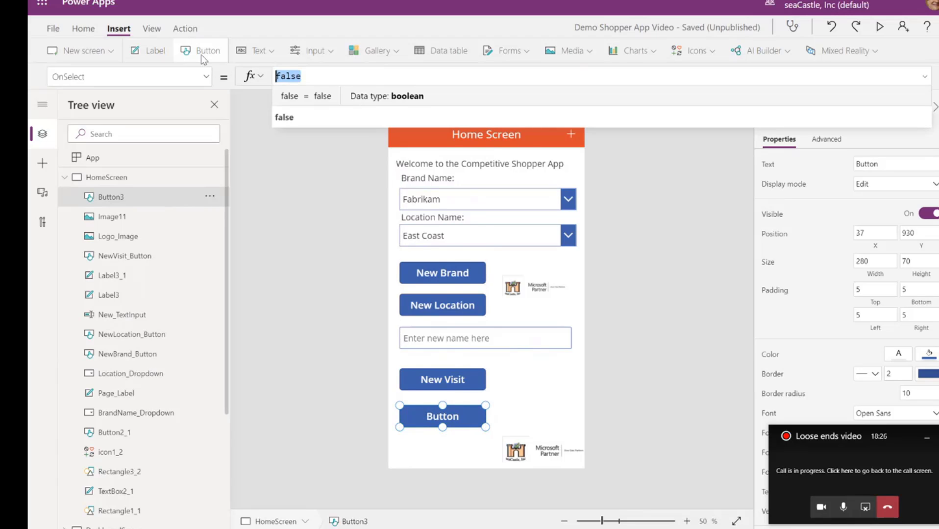
pyautogui.write('Navigate')
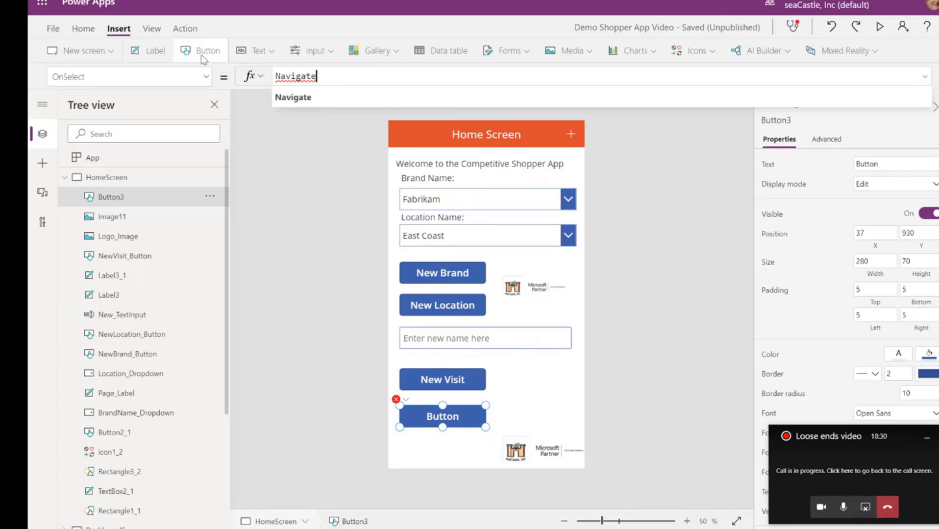
pyautogui.write('(')
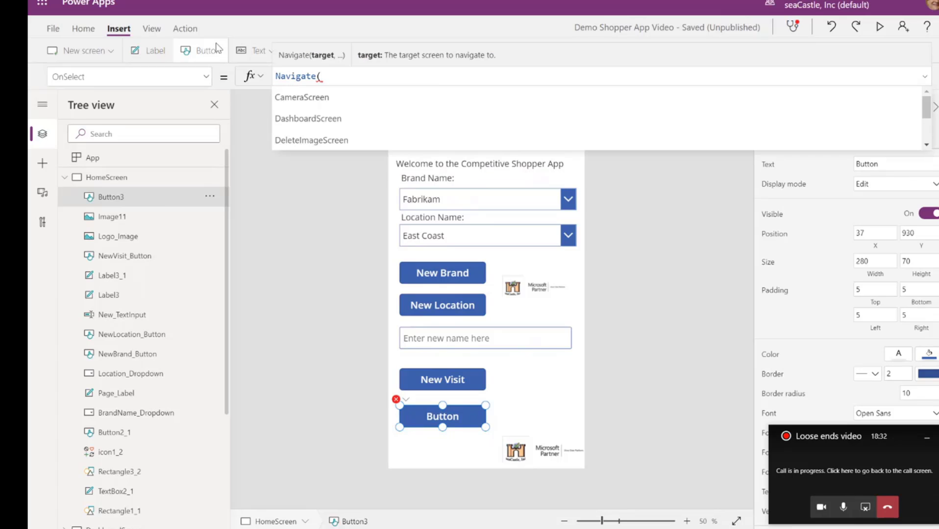
pyautogui.click(302, 119)
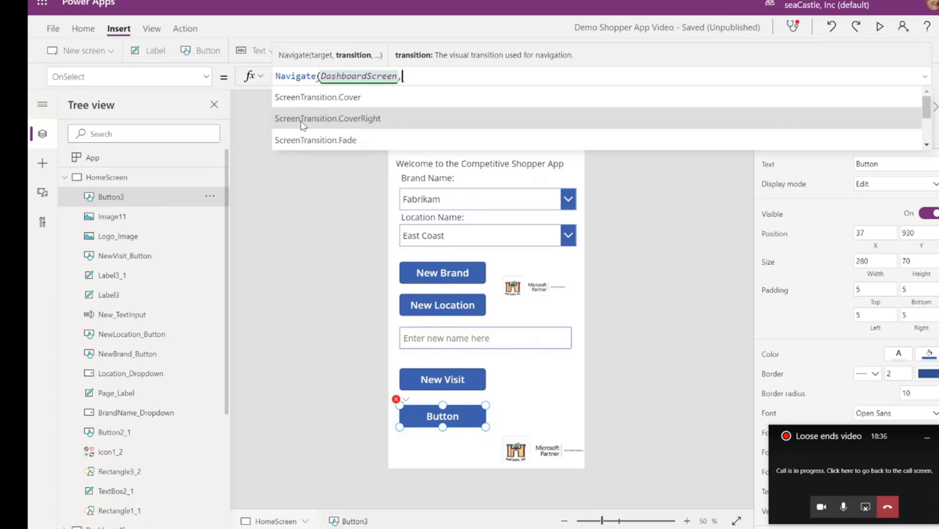
pyautogui.click(349, 121)
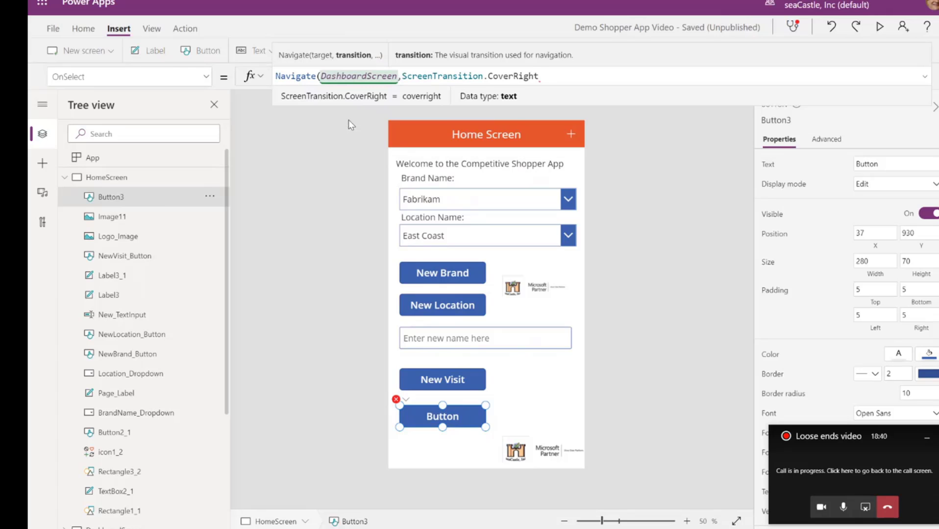
pyautogui.write(',')
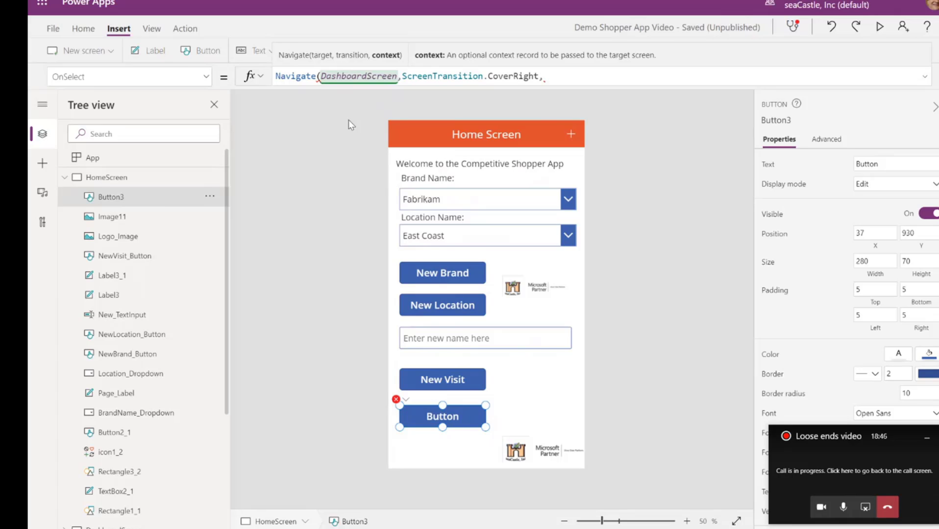
pyautogui.press('BackSpace')
pyautogui.write(')')
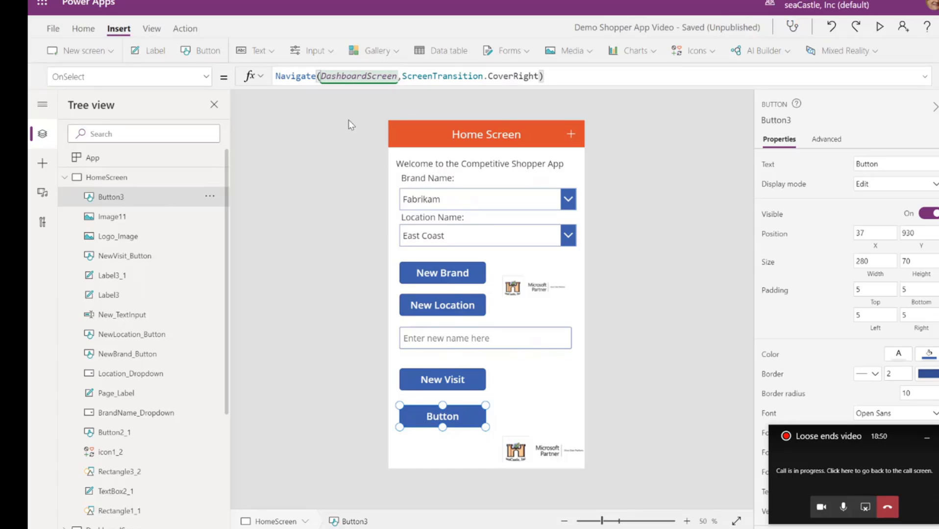
pyautogui.press('Return')
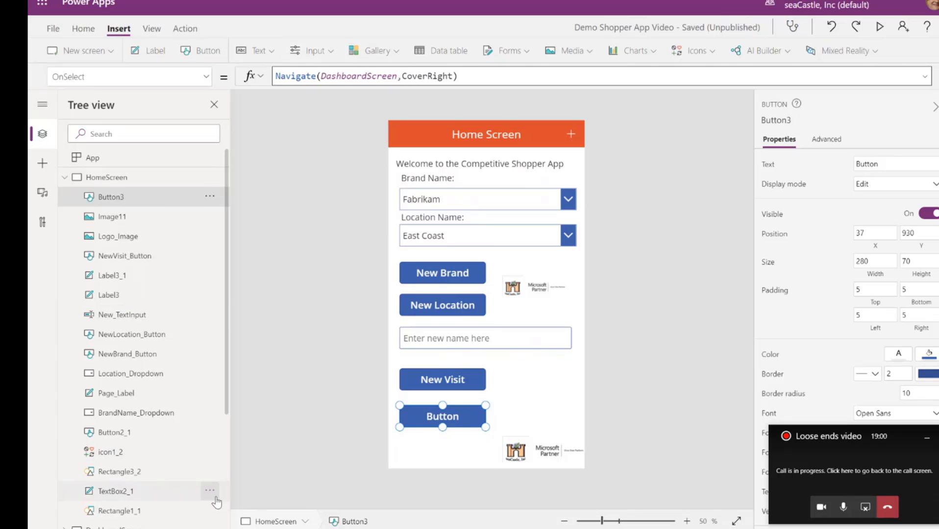
# Rename the new button control on HomeScreen as VisitInventory_Button
pyautogui.click(210, 197)
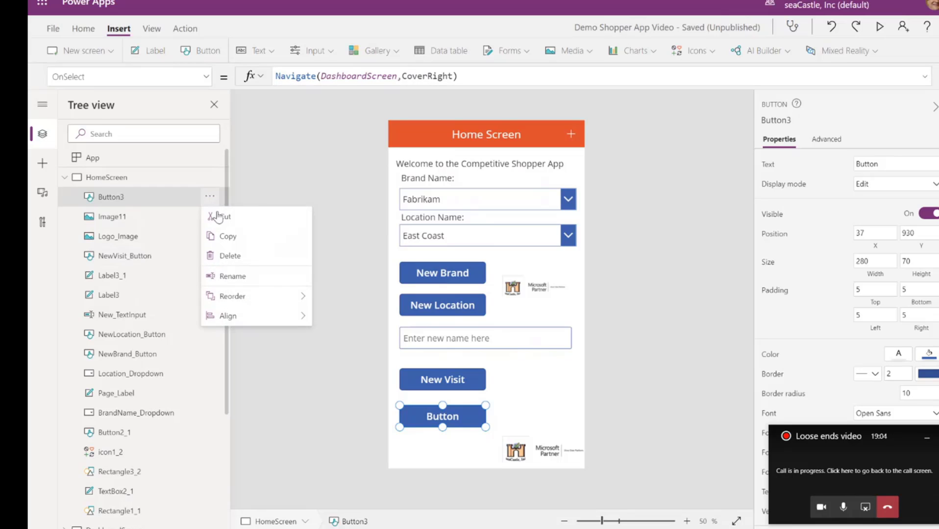
pyautogui.click(234, 276)
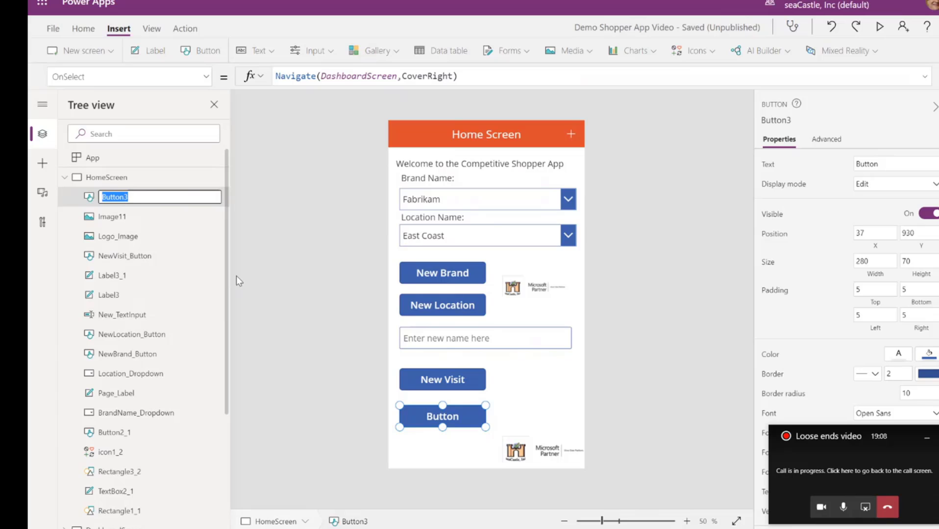
pyautogui.write('VisitInventory')
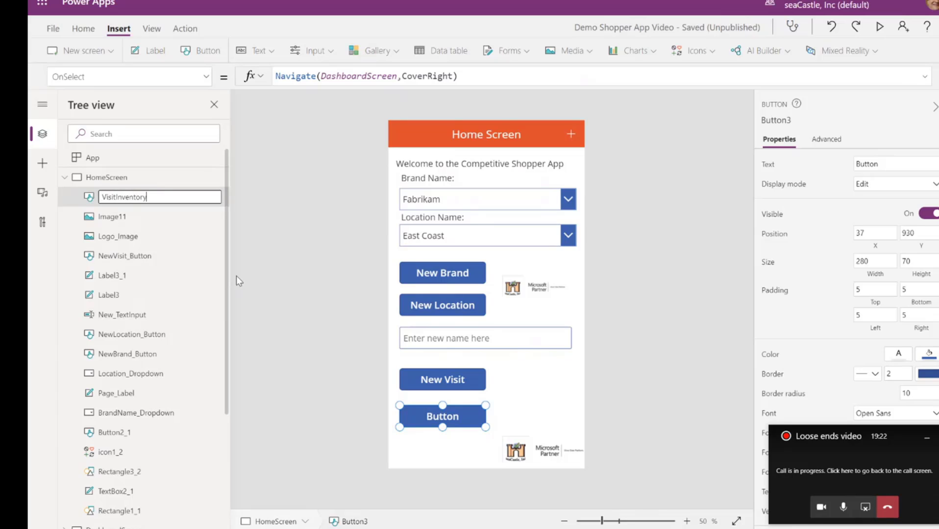
pyautogui.write('_Button')
pyautogui.press('Return')
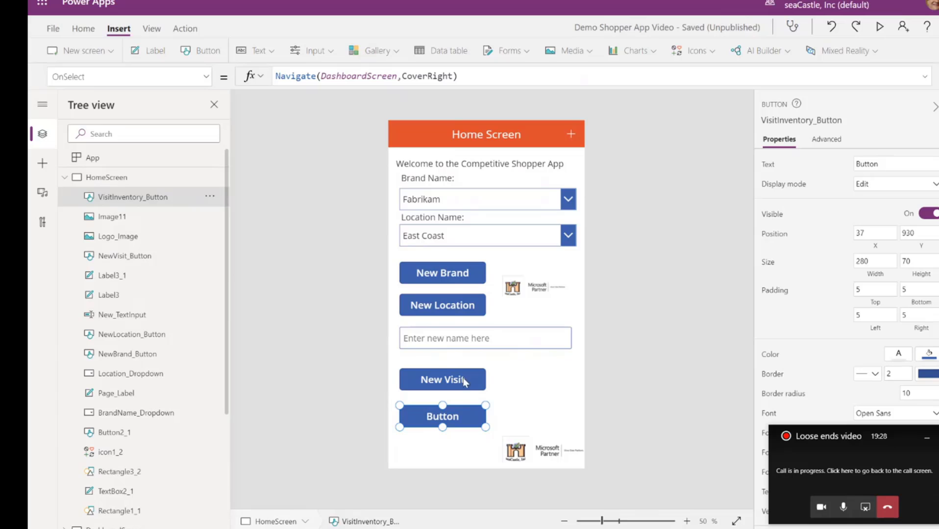
# Set the Text property of VisitInventory_Button to "See visits"
pyautogui.click(882, 163)
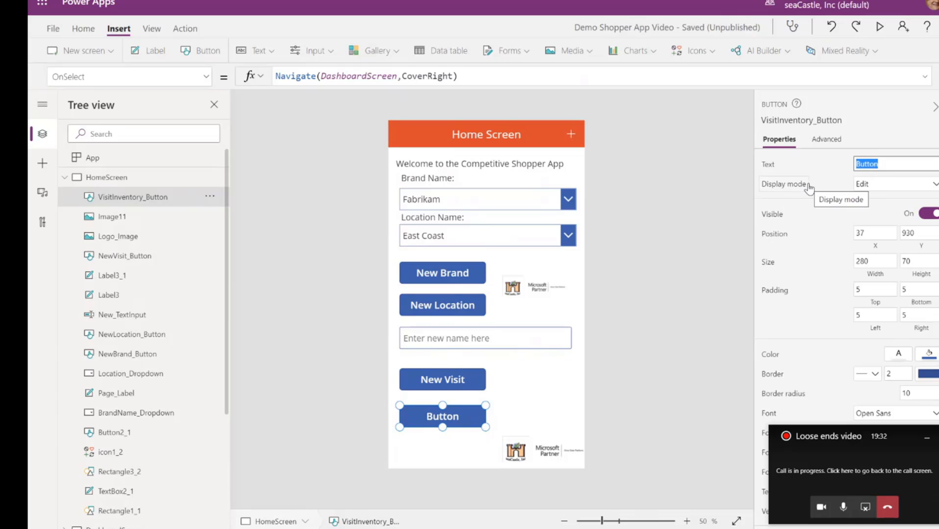
pyautogui.write('Se')
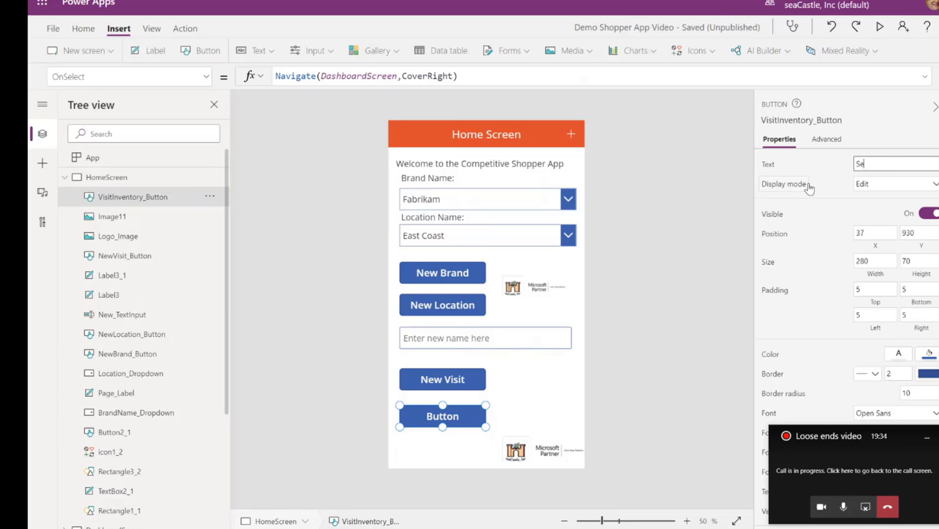
pyautogui.write('e visits')
# Preview HomeScreen and test the See visits button's navigation to the Site Visit gallery
pyautogui.click(881, 28)
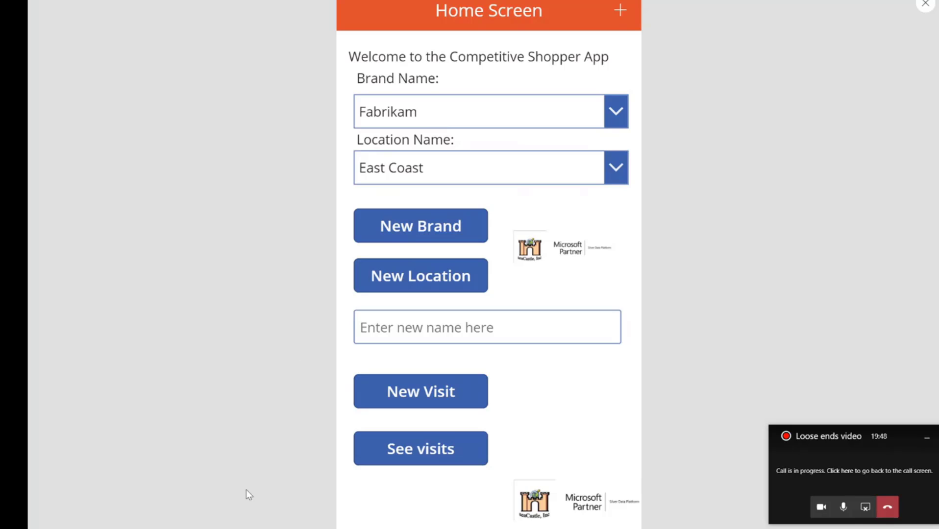
pyautogui.click(423, 448)
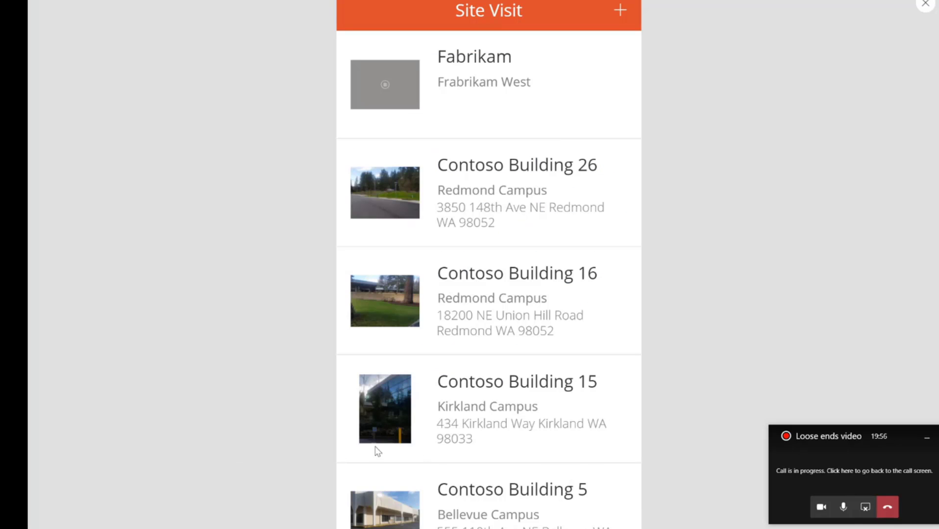
pyautogui.click(407, 295)
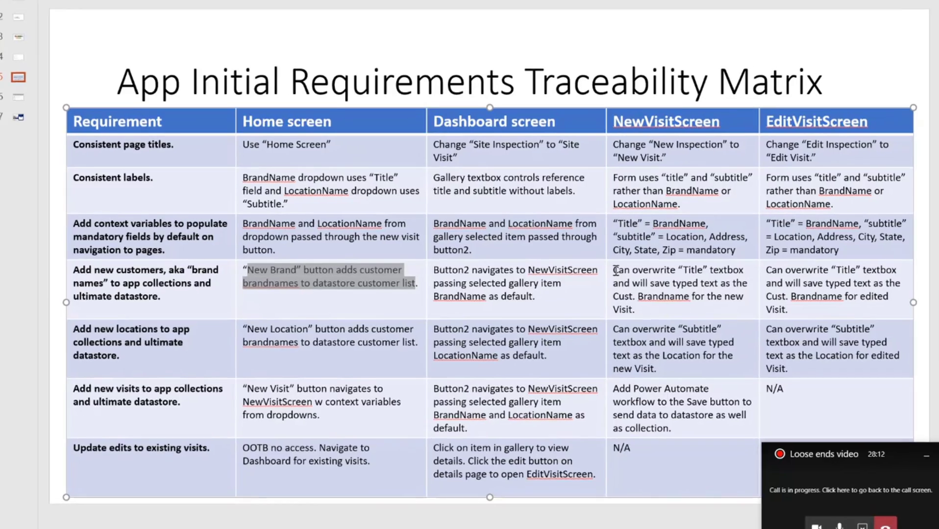
# Review the NewVisitScreen requirement for adding new customers in the requirements traceability matrix slide
pyautogui.moveTo(627, 260); pyautogui.dragTo(640, 259)
pyautogui.moveTo(514, 368); pyautogui.dragTo(598, 418)
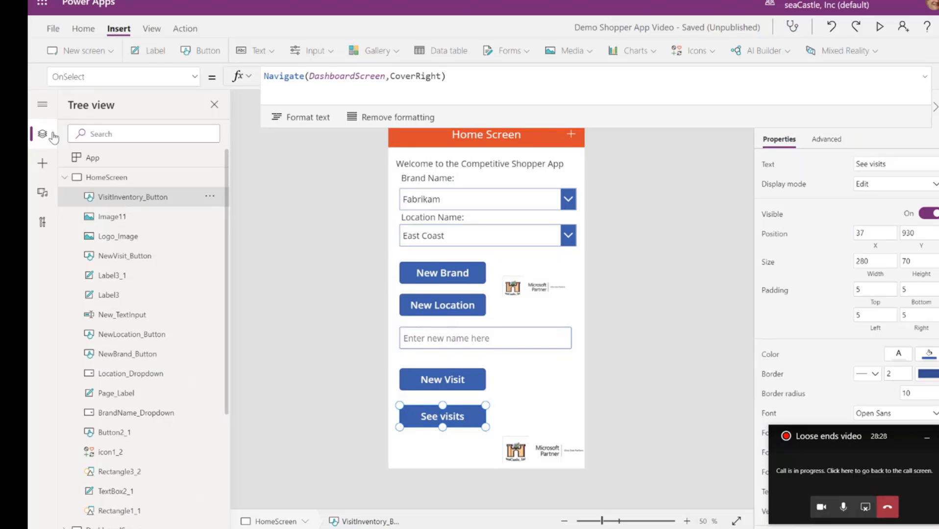
# Switch to Power Apps and inspect the Default formula of the Brand Name input on NewVisitScreen
pyautogui.click(65, 177)
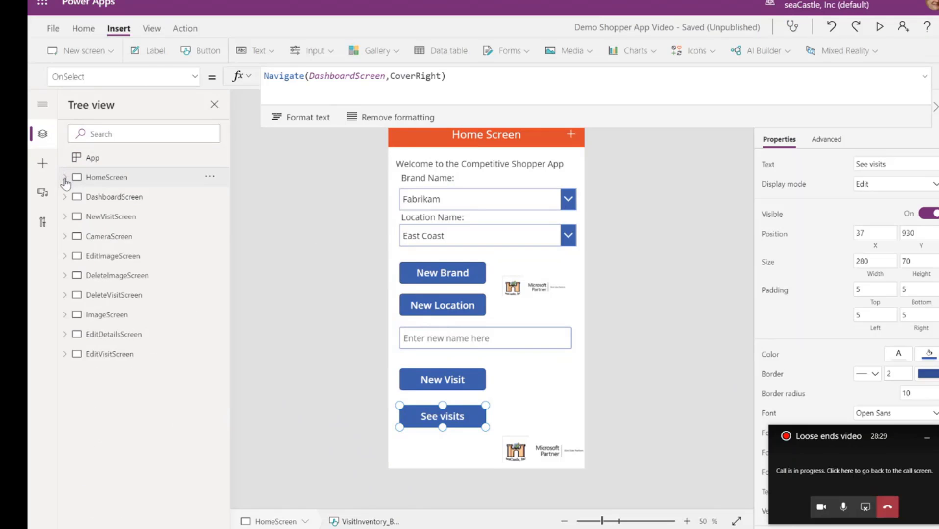
pyautogui.click(111, 216)
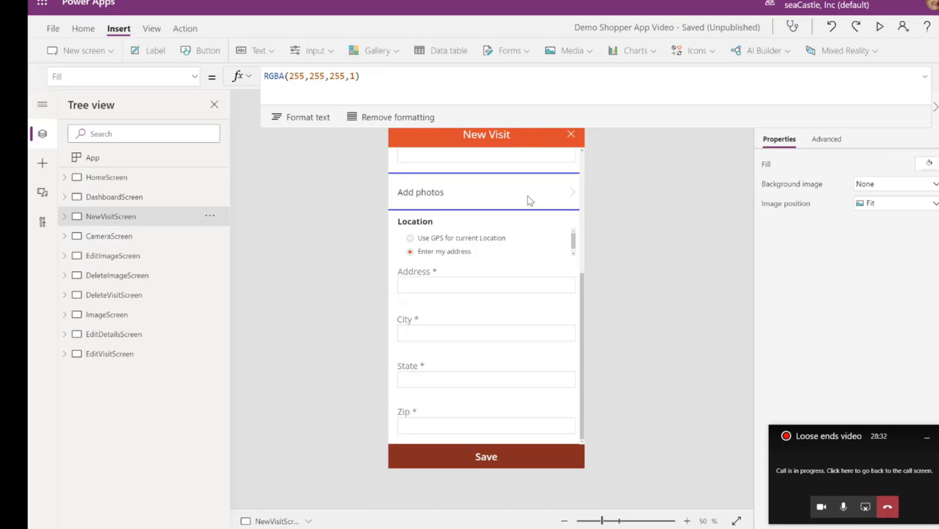
pyautogui.click(581, 168)
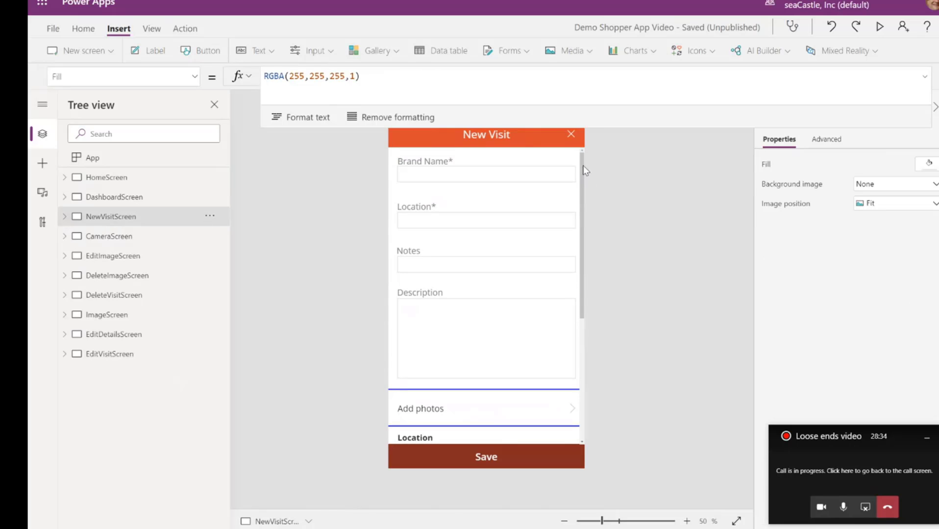
pyautogui.click(455, 182)
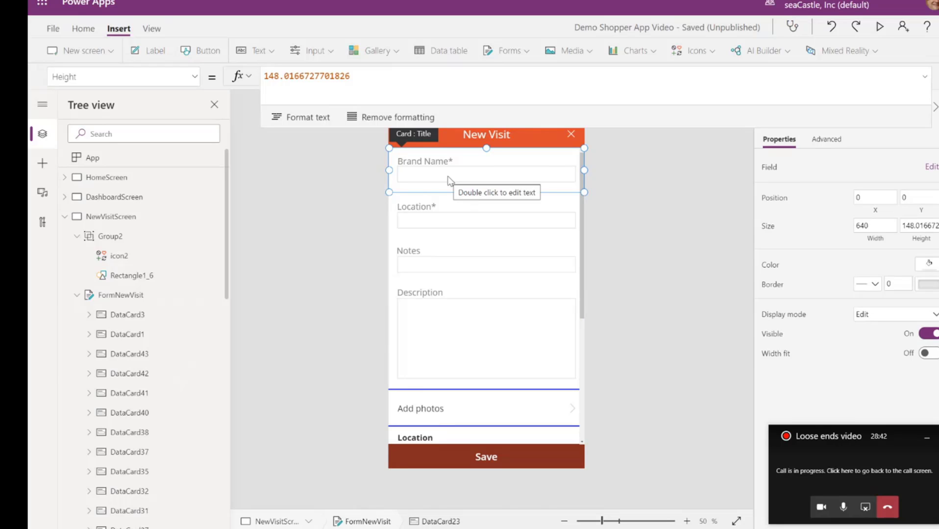
pyautogui.click(447, 179)
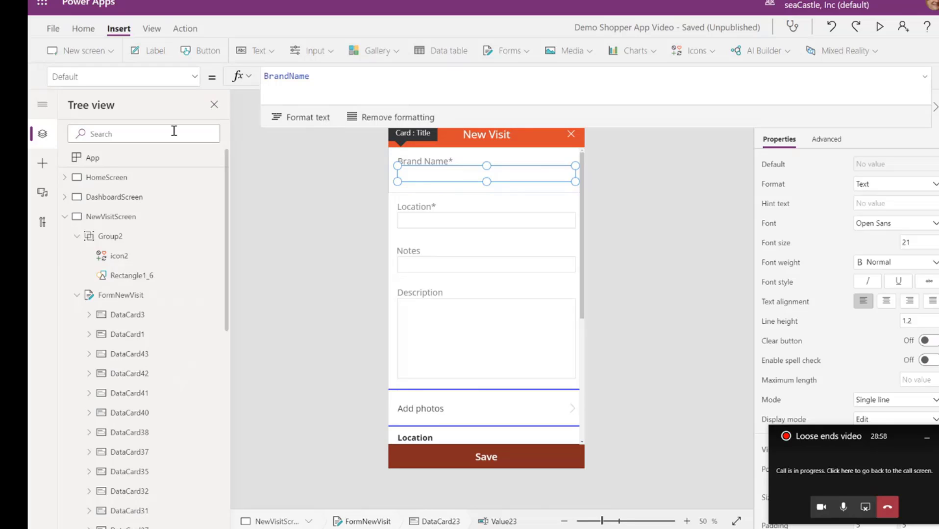
# Inspect the Default formula of the Brand Name input in the form on EditVisitScreen
pyautogui.click(65, 217)
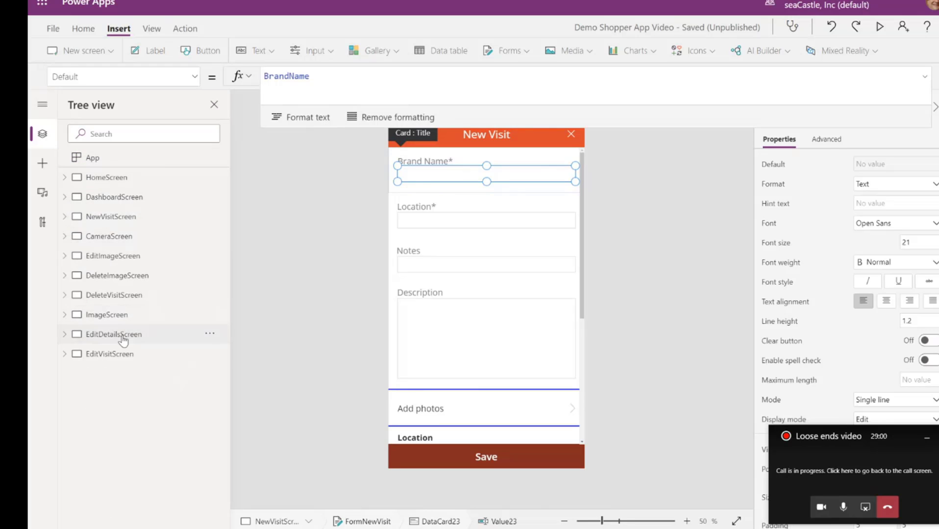
pyautogui.click(110, 354)
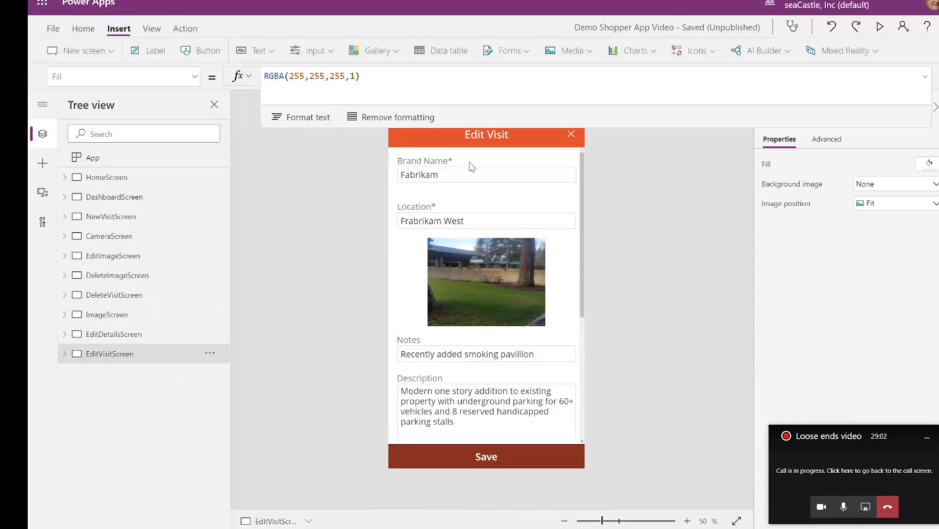
pyautogui.click(451, 176)
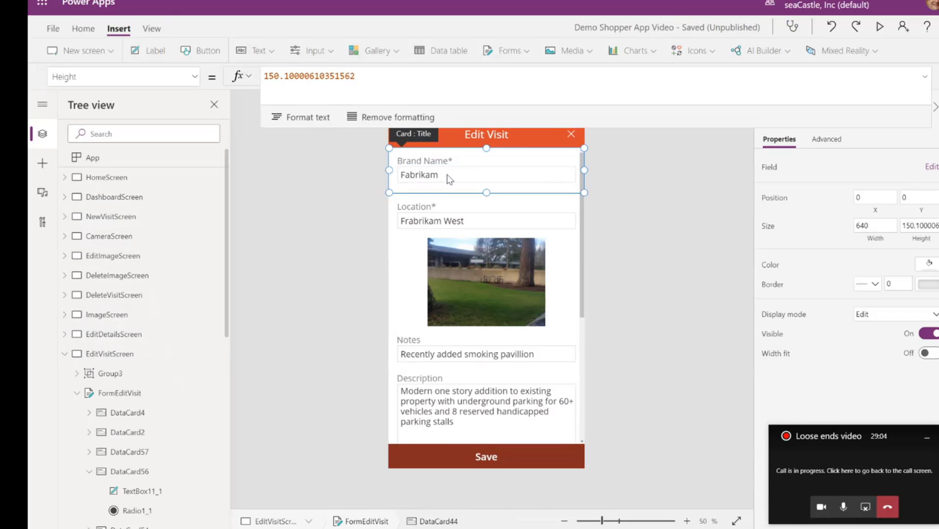
pyautogui.click(447, 176)
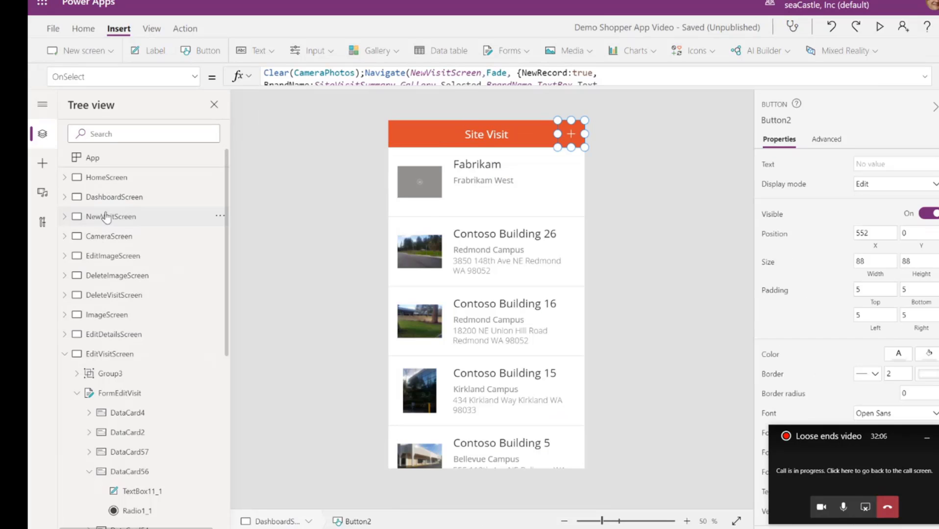
# Compare the full OnSelect formulas of the Save buttons on NewVisitScreen and EditVisitScreen
pyautogui.click(106, 217)
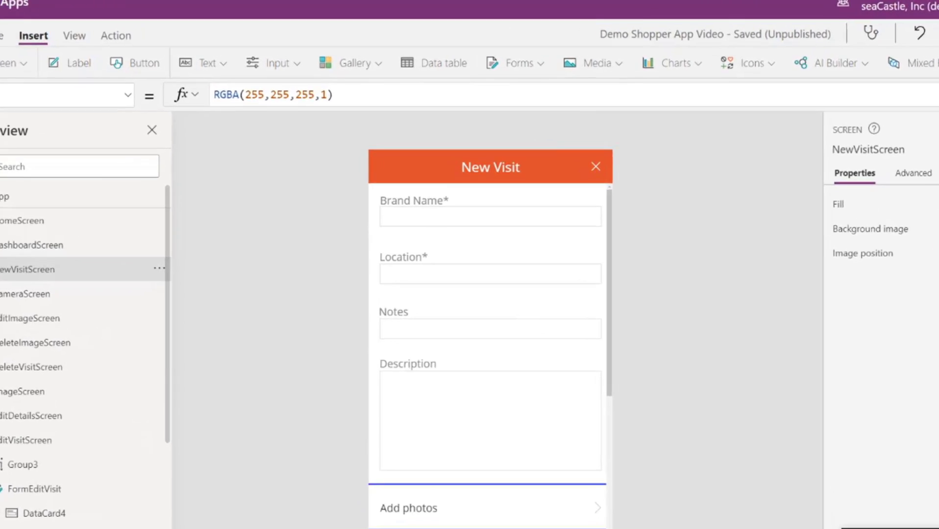
pyautogui.click(462, 457)
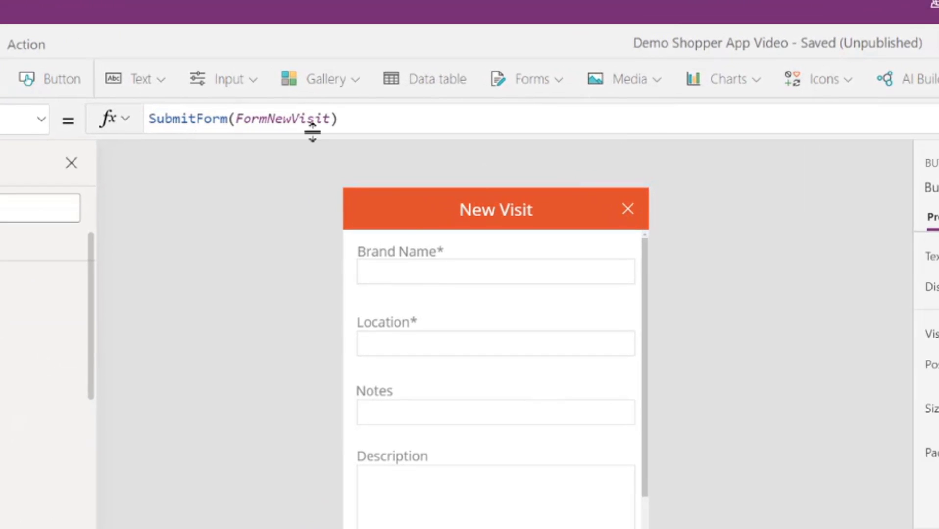
pyautogui.moveTo(352, 132); pyautogui.dragTo(363, 97)
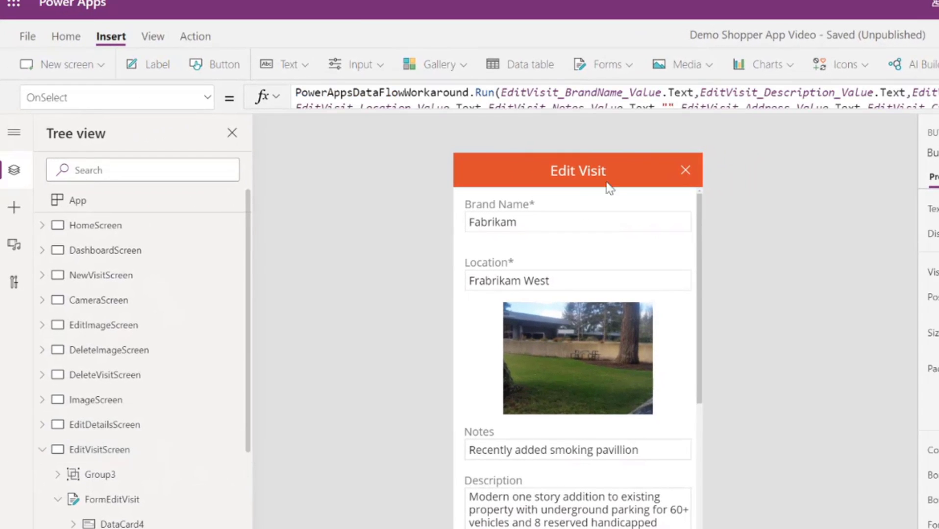
pyautogui.moveTo(634, 105); pyautogui.dragTo(628, 233)
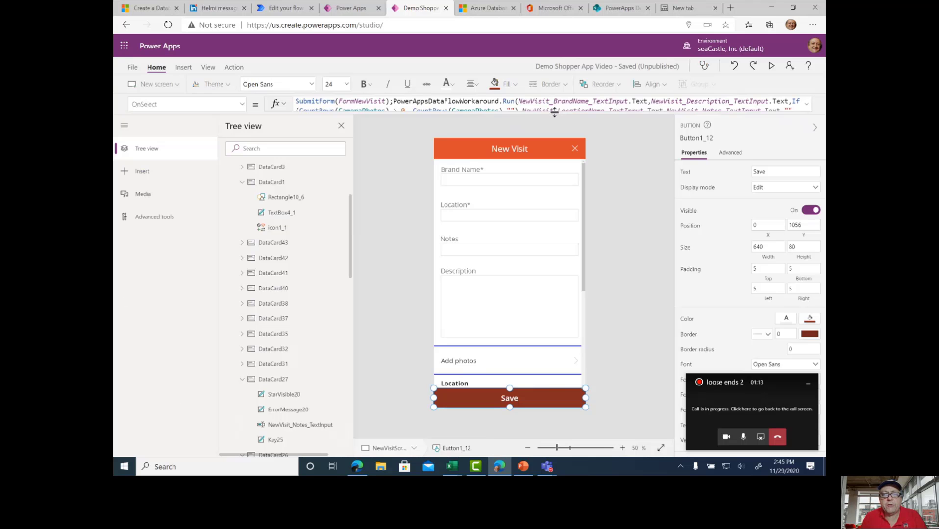
pyautogui.moveTo(554, 112); pyautogui.dragTo(553, 155)
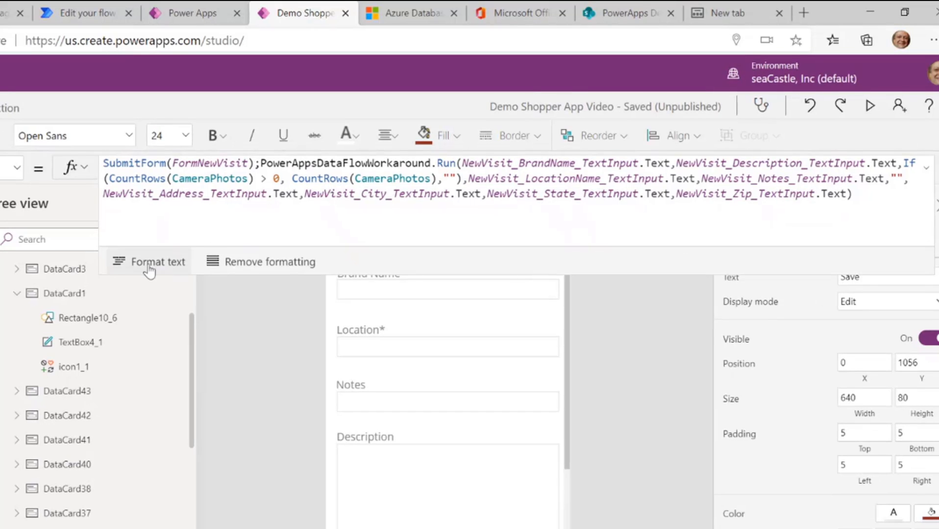
# Format the OnSelect formula of the NewVisitScreen Save button onto separate lines and review its PowerAppsDataFlowWorkaround.Run arguments
pyautogui.click(154, 264)
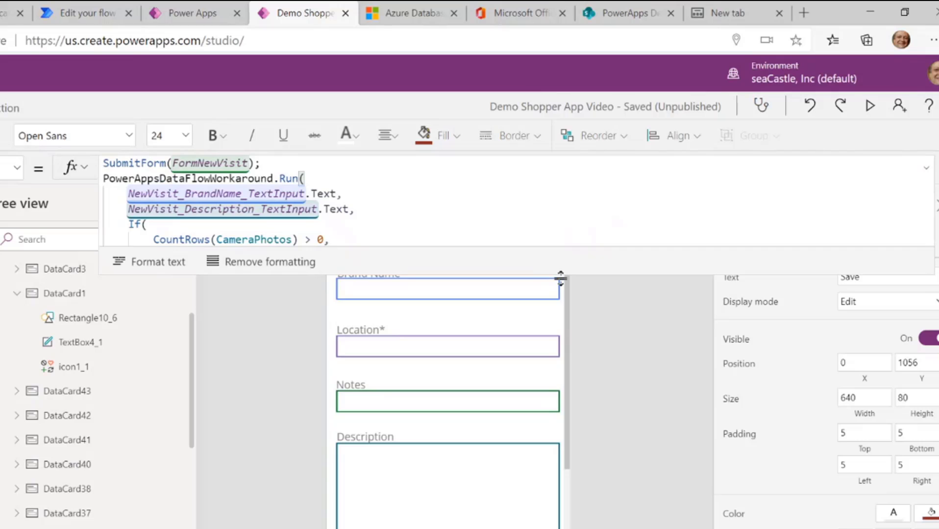
pyautogui.moveTo(560, 278); pyautogui.dragTo(574, 527)
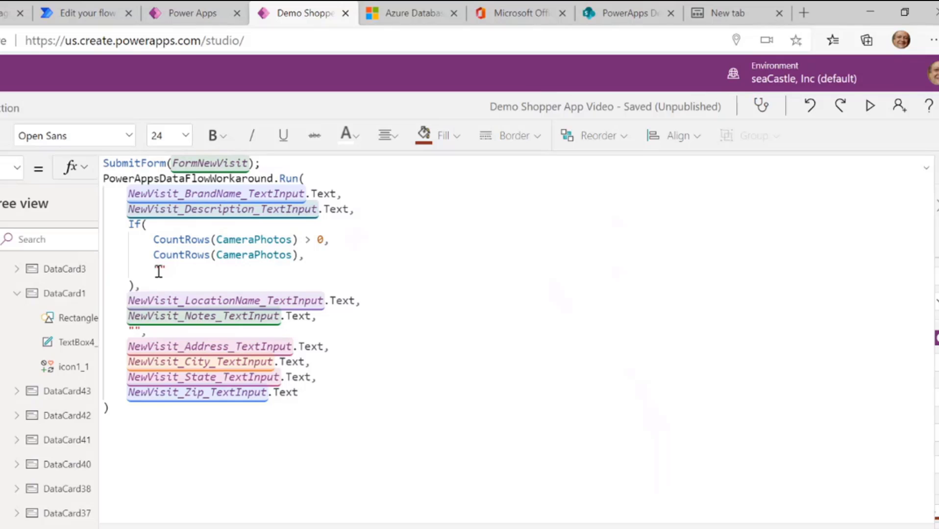
pyautogui.click(136, 333)
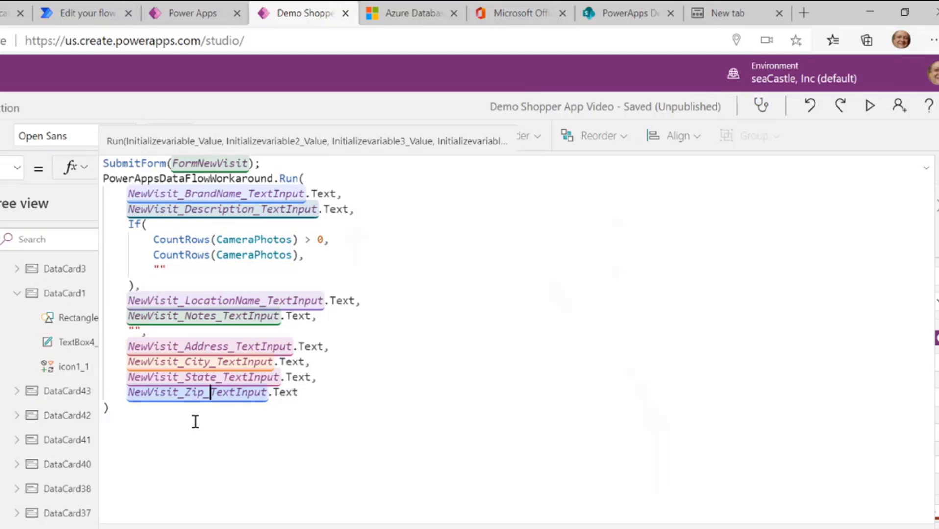
pyautogui.click(106, 409)
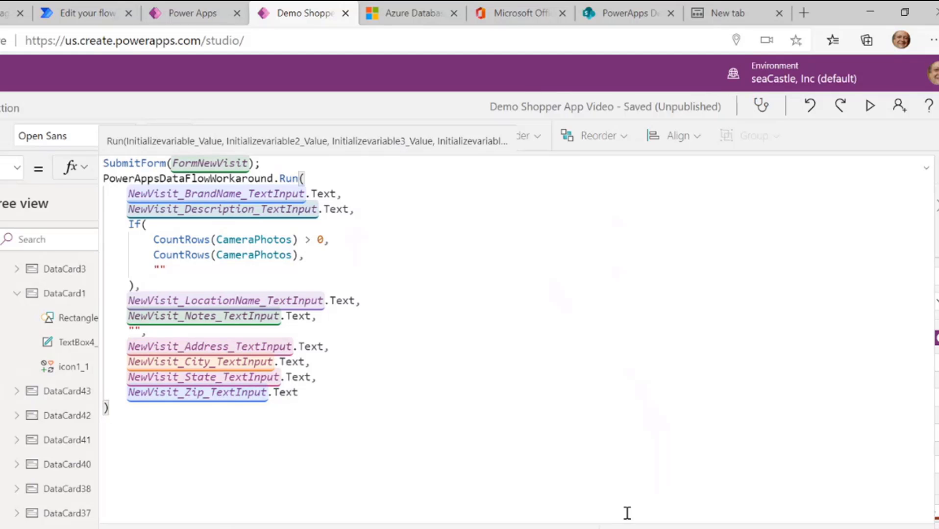
pyautogui.moveTo(629, 527); pyautogui.dragTo(629, 115)
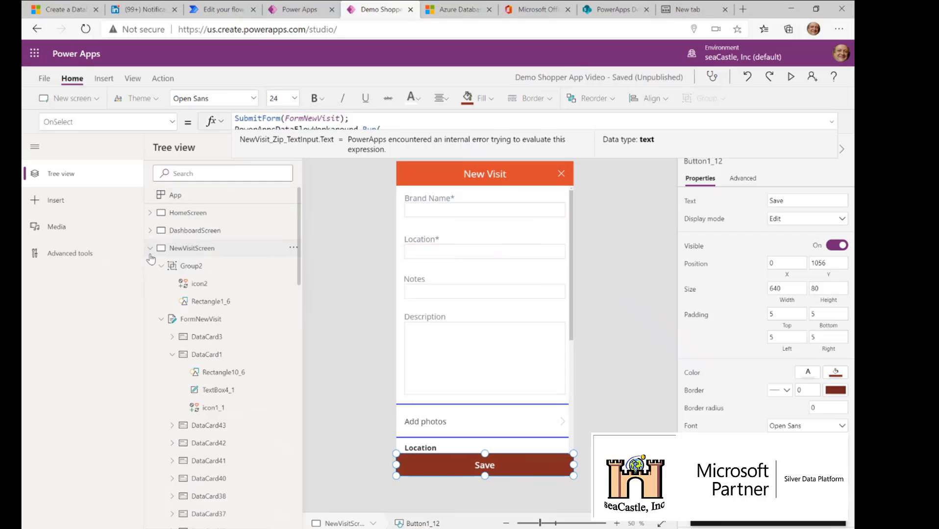
pyautogui.click(150, 253)
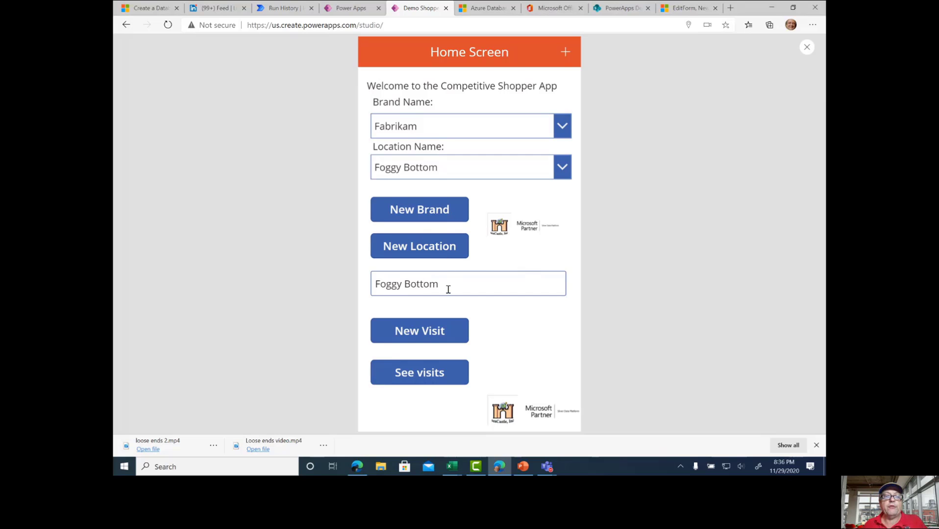
# Start a new visit for Fabrikam at Foggy Bottom and enter the note "Test value for the live video"
pyautogui.click(415, 335)
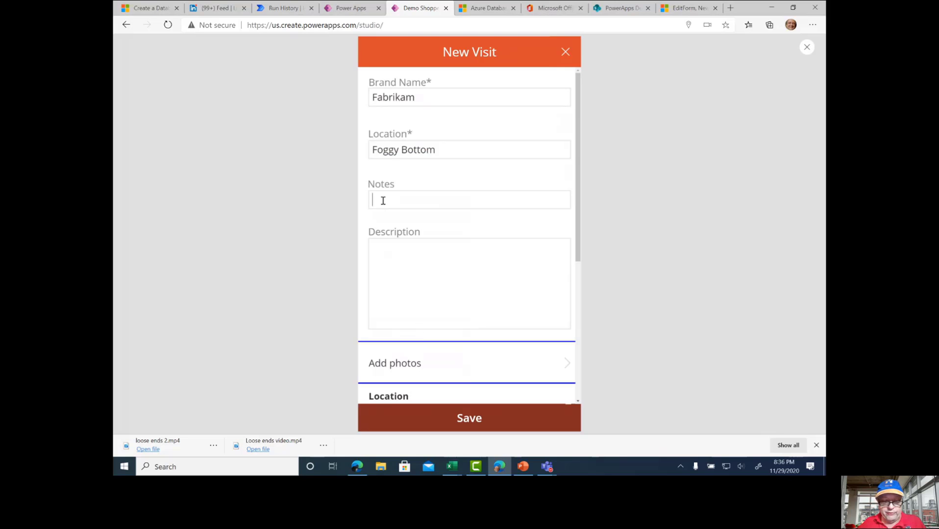
pyautogui.click(382, 201)
pyautogui.write('Test')
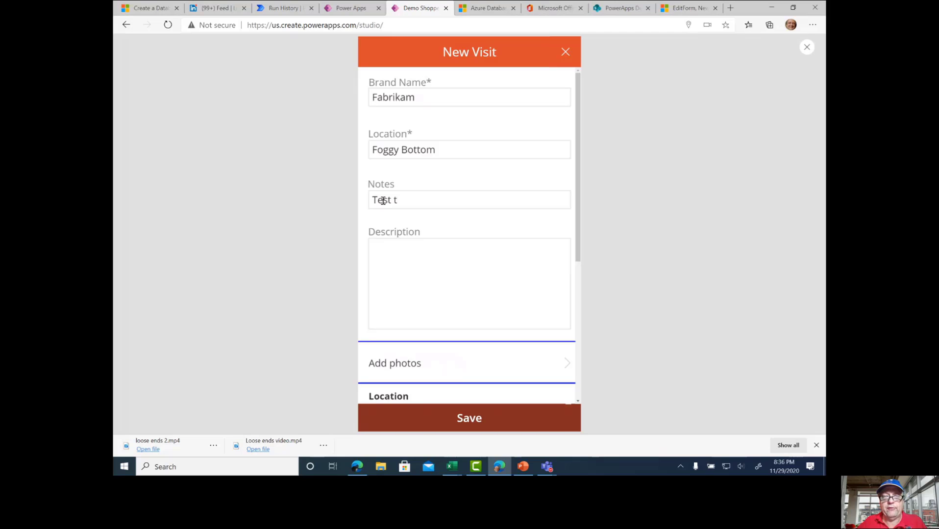
pyautogui.write(' va')
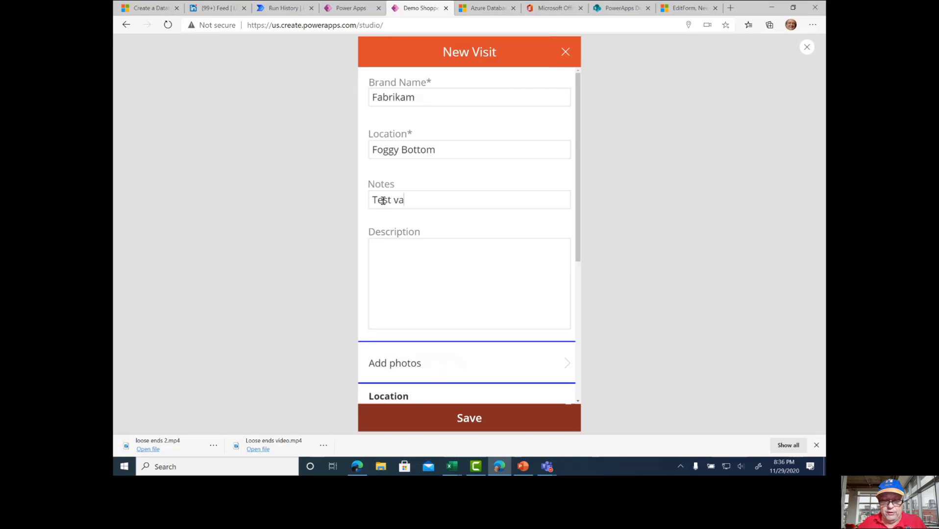
pyautogui.write('lue for the live ')
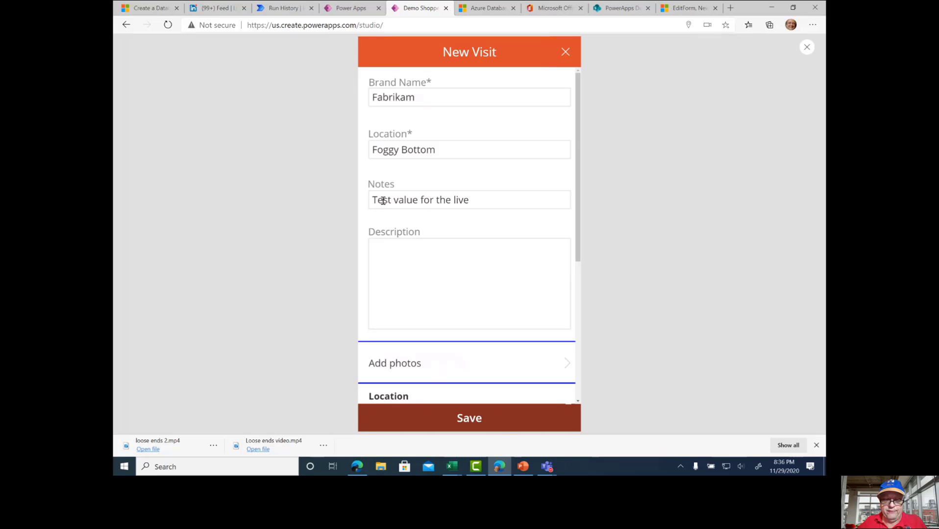
pyautogui.write('video')
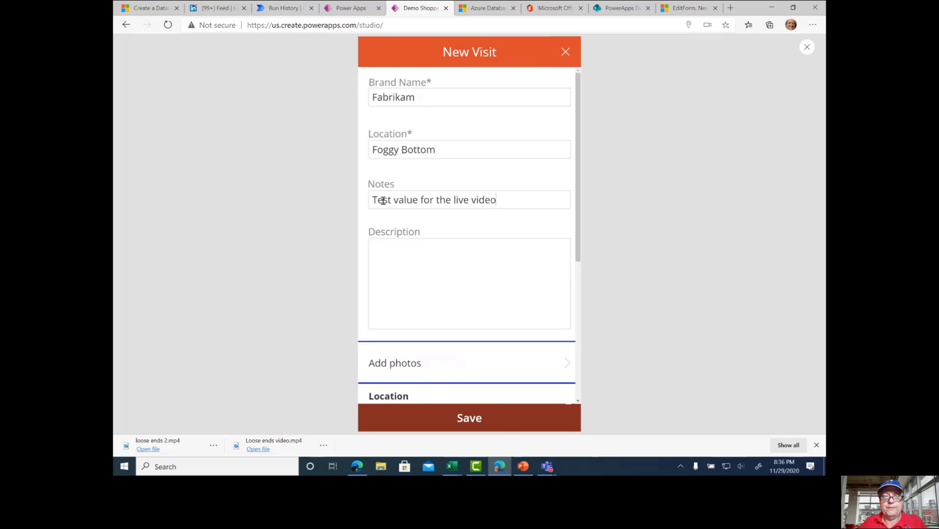
# Fill in the new visit's description with "The live video is completely done."
pyautogui.click(395, 243)
pyautogui.write('The live ')
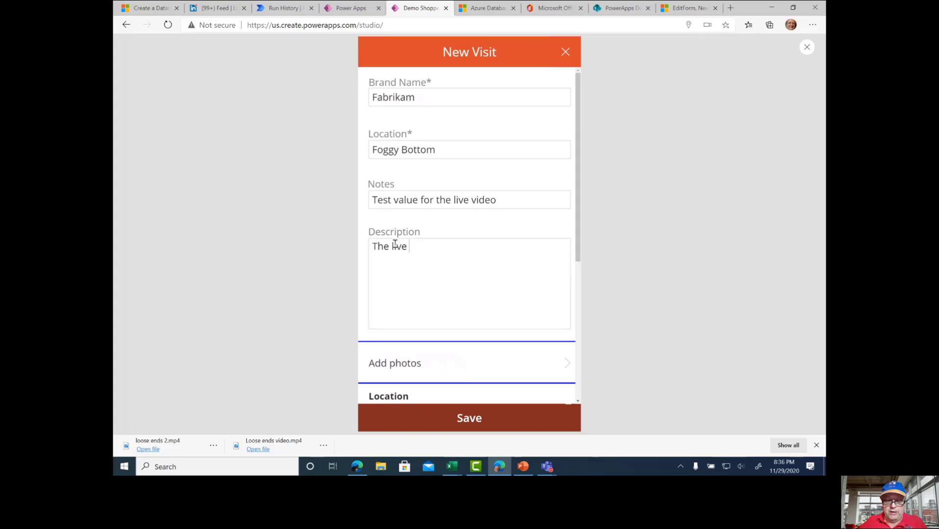
pyautogui.write('video is complete')
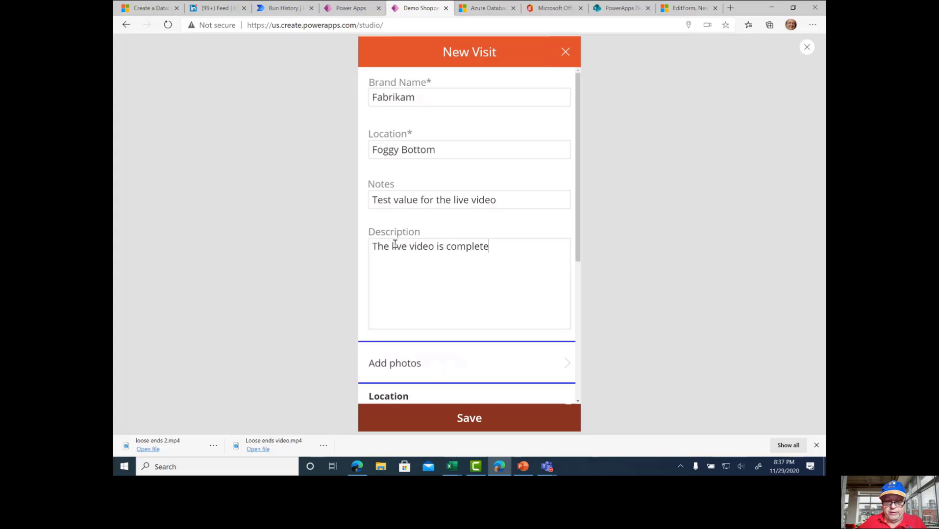
pyautogui.write('ly done.')
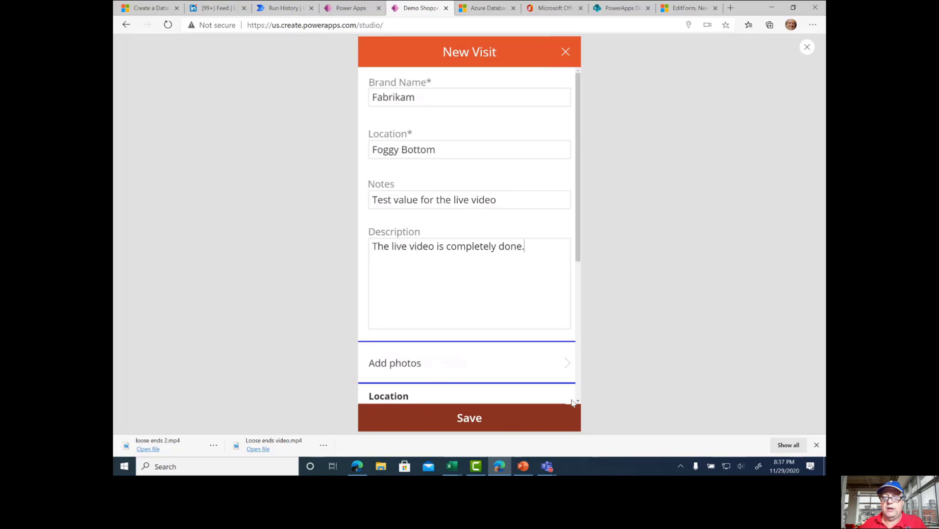
# Fill in the new visit's address details and save the visit
pyautogui.scroll(-1, 576, 387)
pyautogui.scroll(-3, 576, 387)
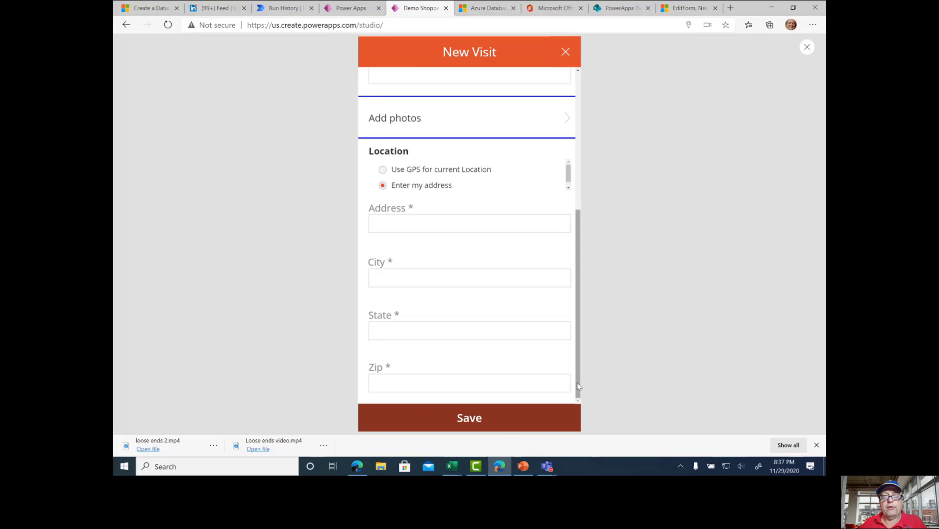
pyautogui.click(400, 224)
pyautogui.write('123 Main St')
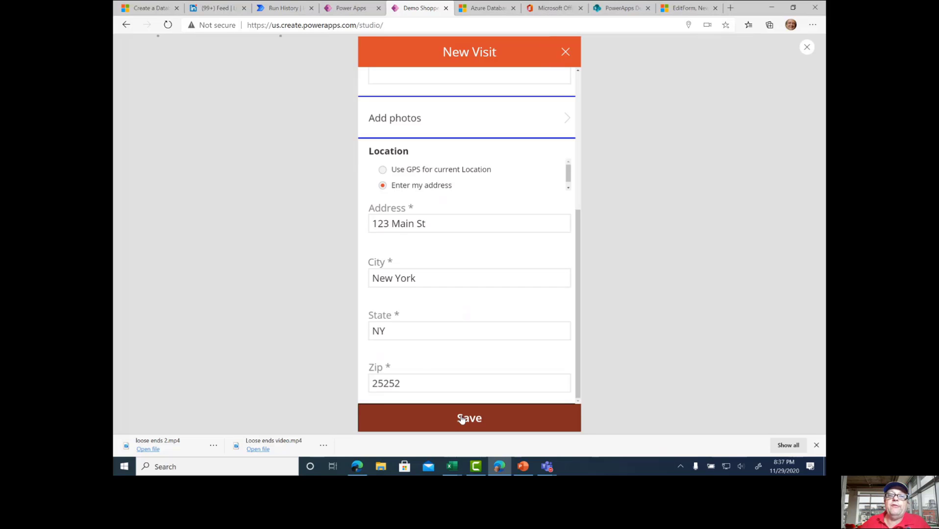
pyautogui.click(462, 418)
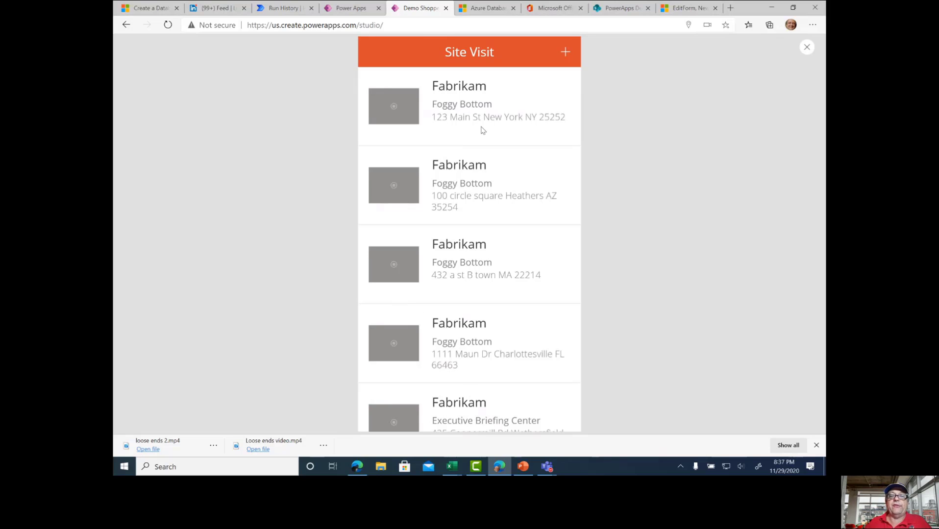
# Open the newly saved Fabrikam visit from the gallery and review its values in the edit form
pyautogui.click(456, 110)
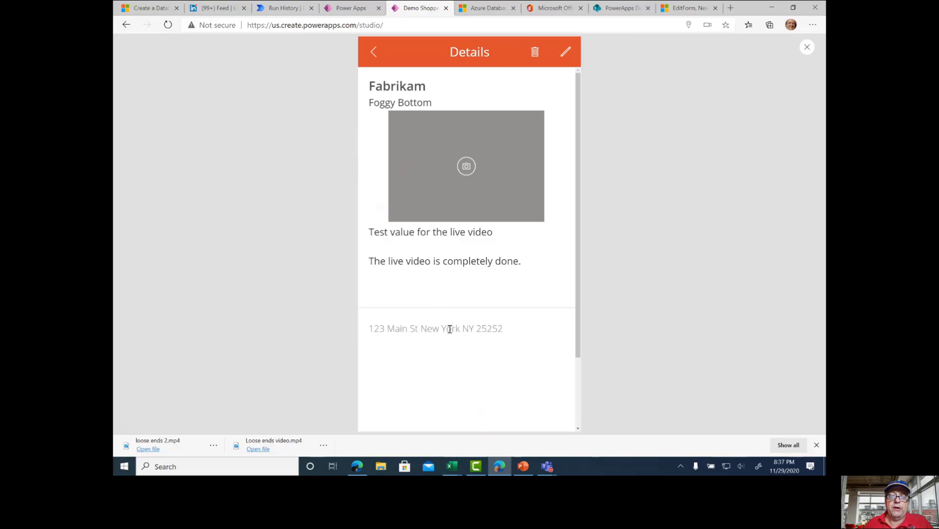
pyautogui.click(566, 52)
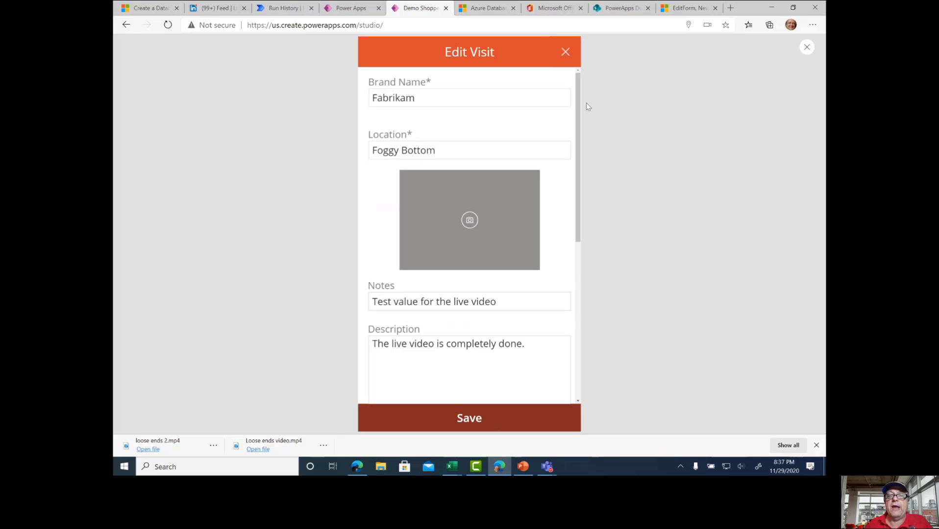
pyautogui.moveTo(581, 105); pyautogui.dragTo(610, 251)
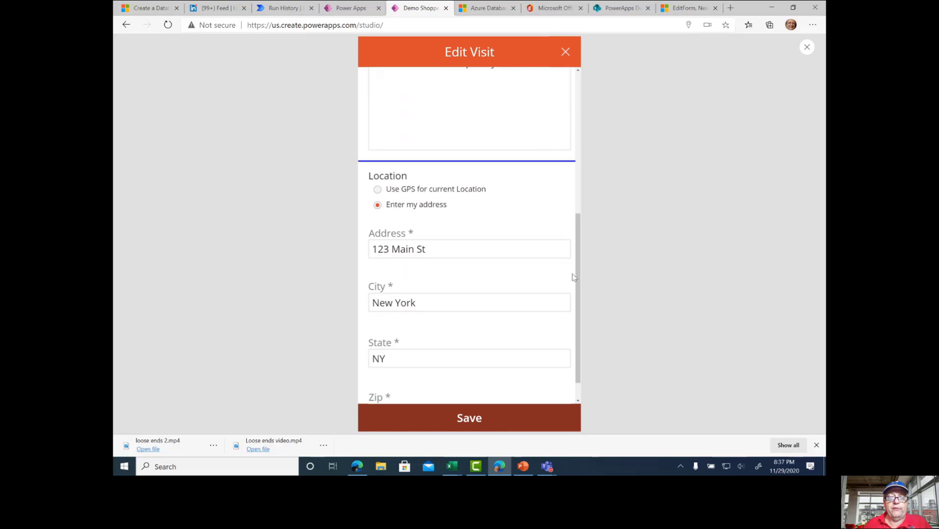
# Save the edited Fabrikam visit and leave the app preview, dismissing the testing tip
pyautogui.click(470, 418)
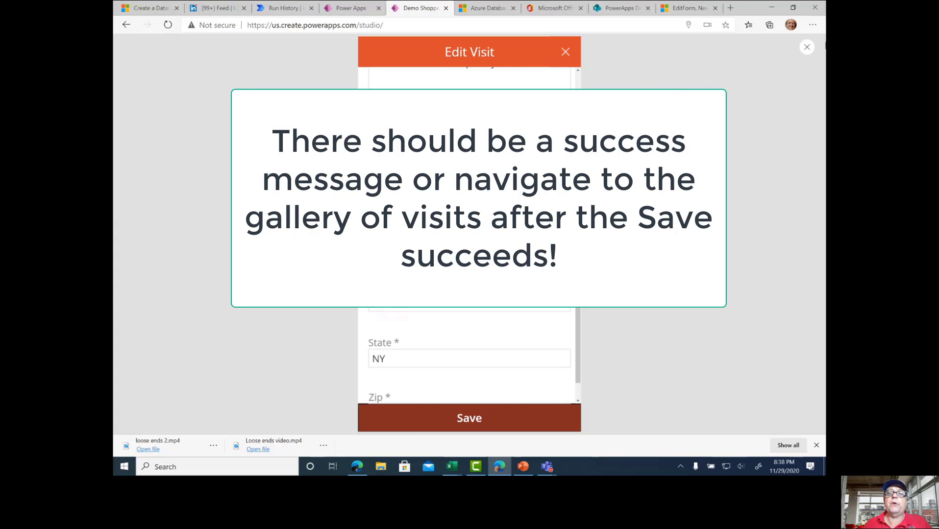
pyautogui.click(807, 48)
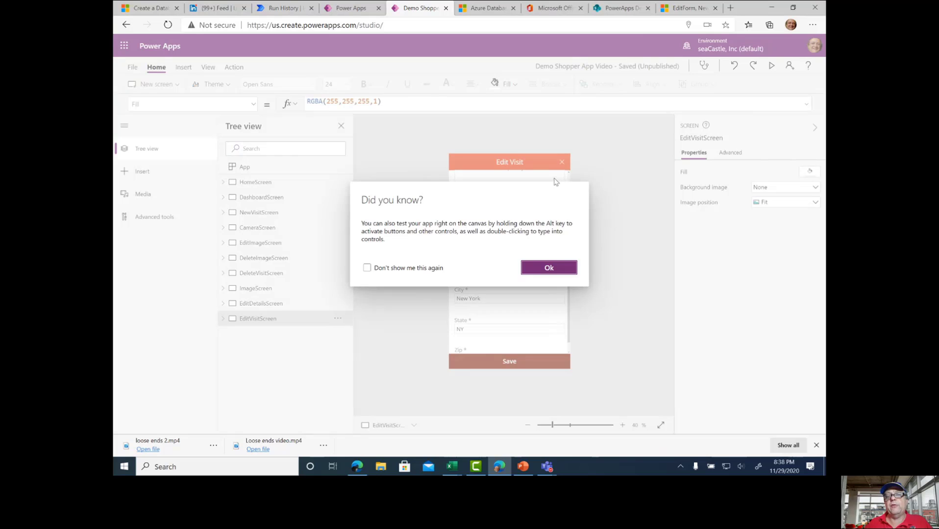
pyautogui.click(545, 271)
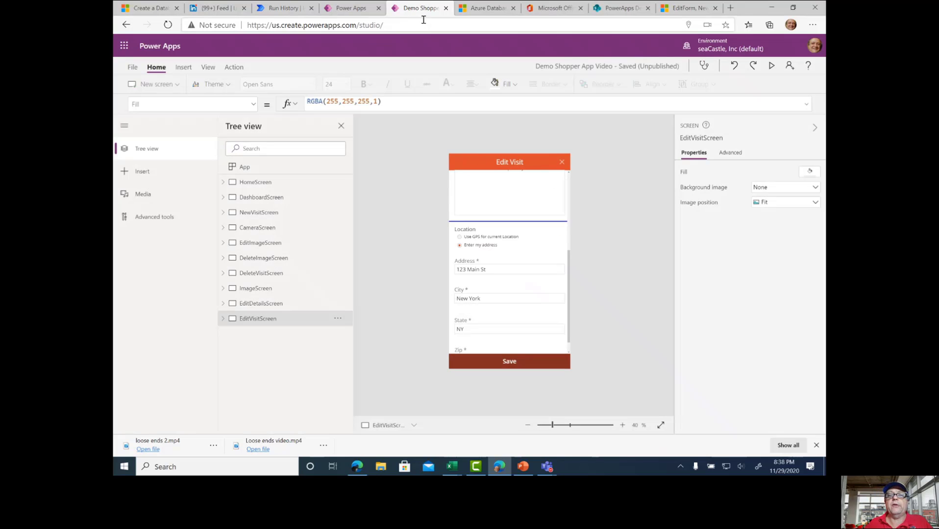
# Check the last Fabrikam record in the SharePoint PowerApps Demo List, and return to the Demo Shopper app in Power Apps
pyautogui.click(618, 7)
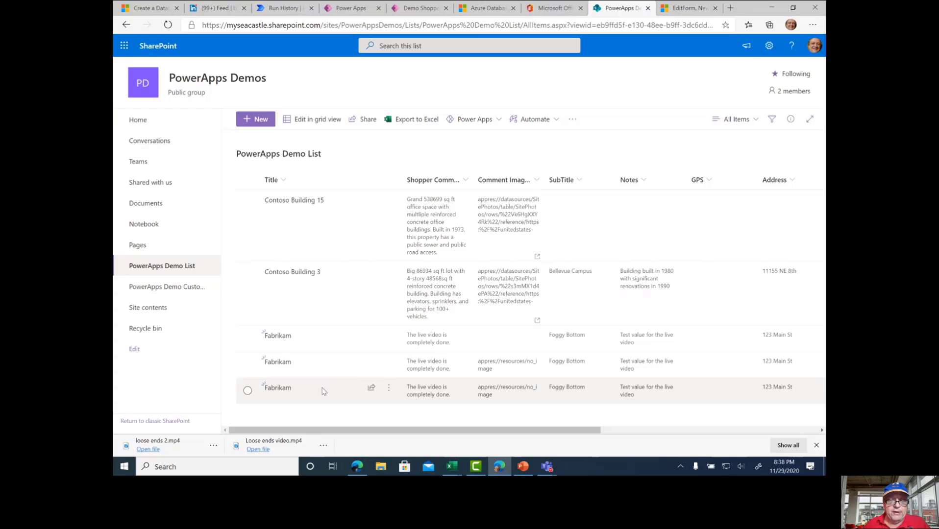
pyautogui.click(324, 391)
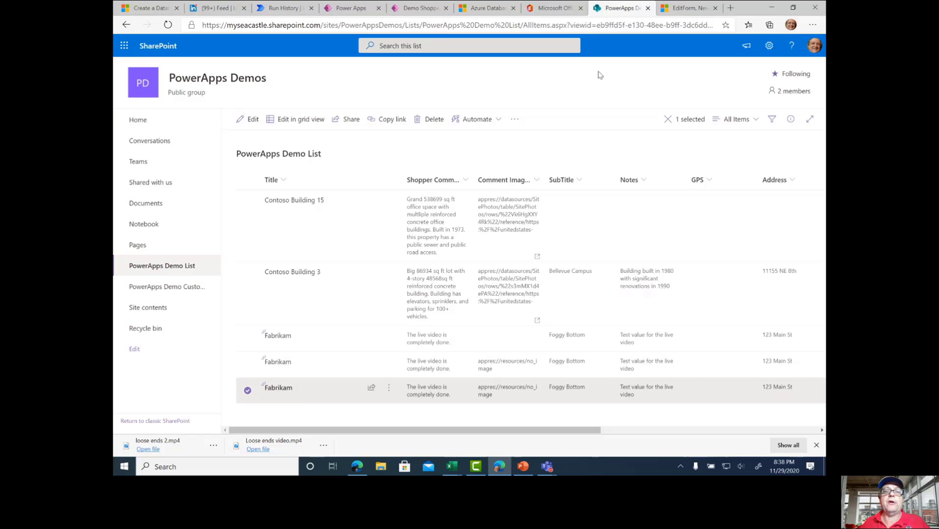
pyautogui.click(412, 9)
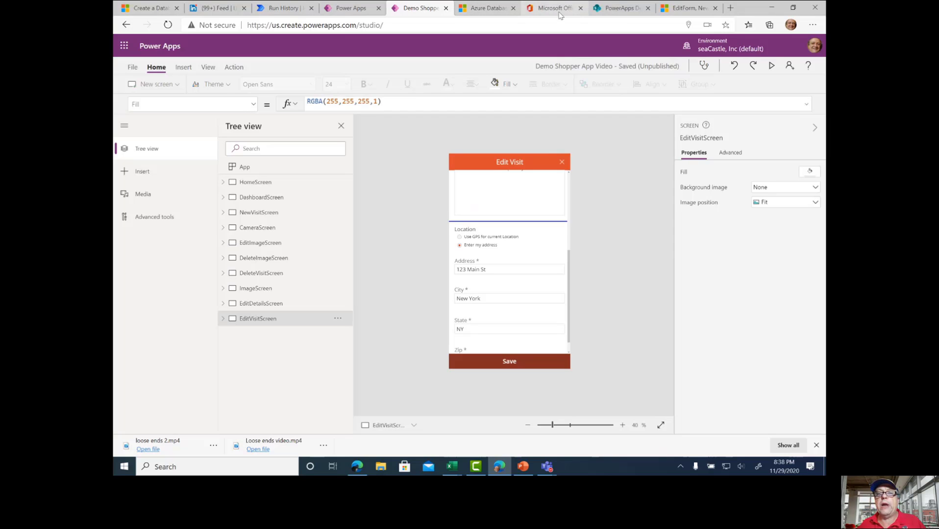
# Switch to PowerPoint and review the requirements traceability matrix and the "Cleaning up loose ends" slide
pyautogui.click(523, 467)
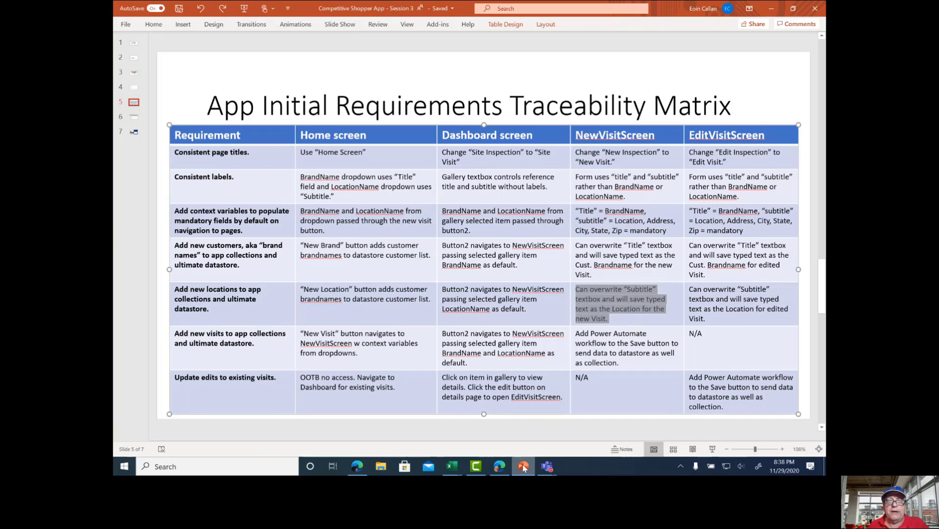
pyautogui.click(134, 88)
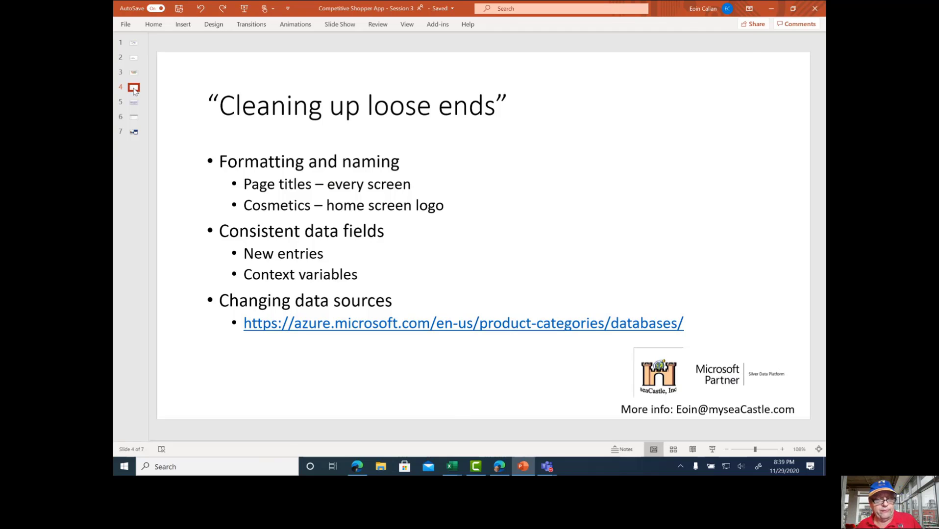
# Switch to Power Apps and examine the full OnSelect formula of the New Visit button on HomeScreen
pyautogui.hotkey('alt', 'Tab')
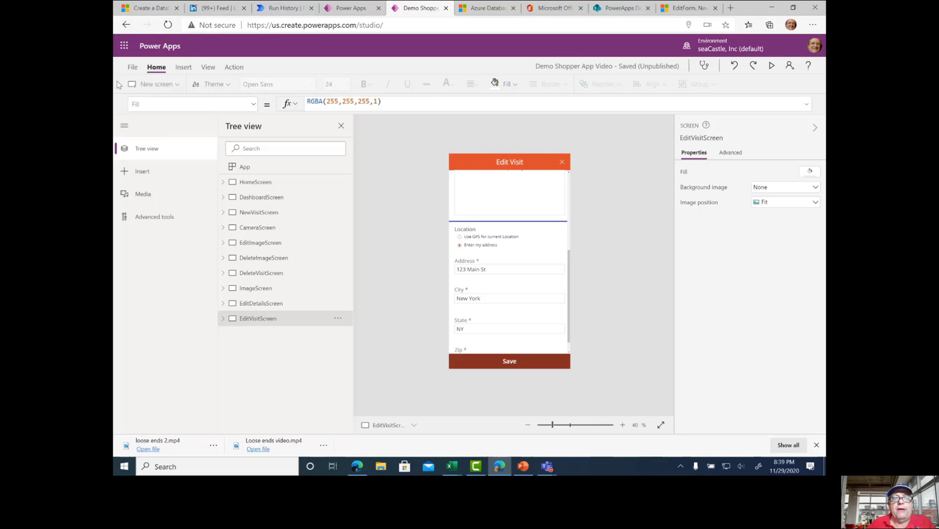
pyautogui.click(258, 187)
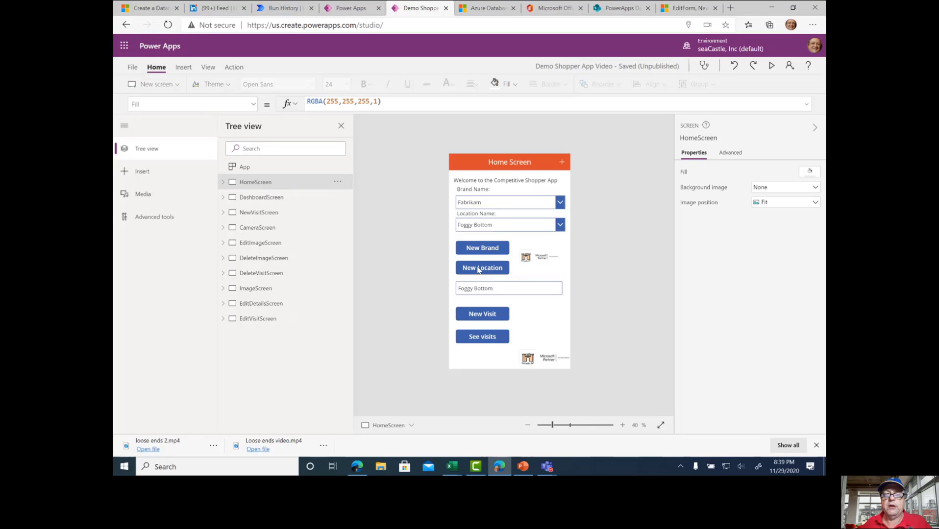
pyautogui.click(476, 314)
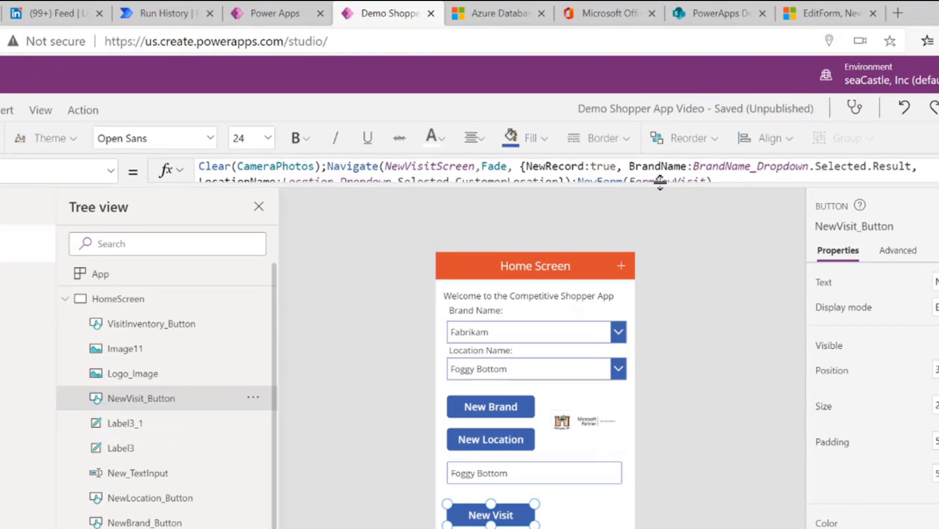
pyautogui.moveTo(585, 112); pyautogui.dragTo(586, 133)
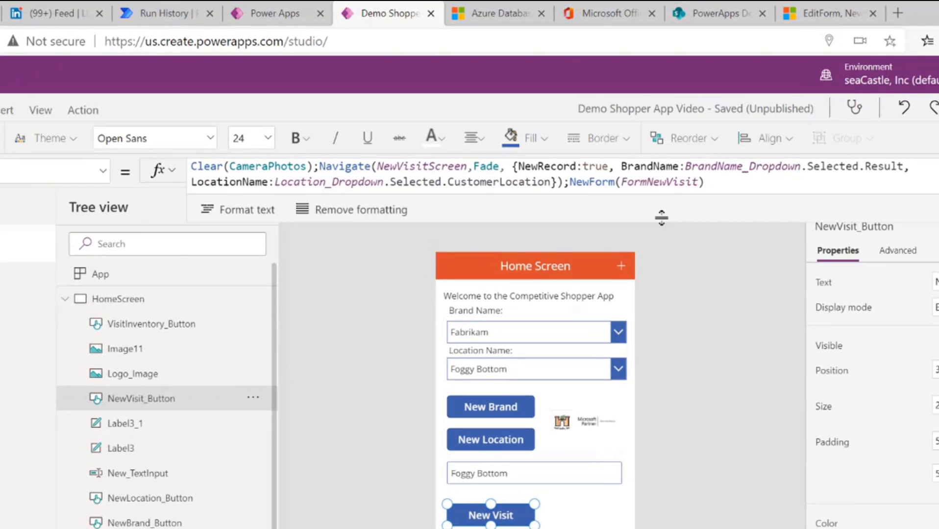
pyautogui.moveTo(661, 217)
pyautogui.mouseDown()
pyautogui.moveTo(664, 274)
pyautogui.moveTo(679, 218)
pyautogui.mouseUp()
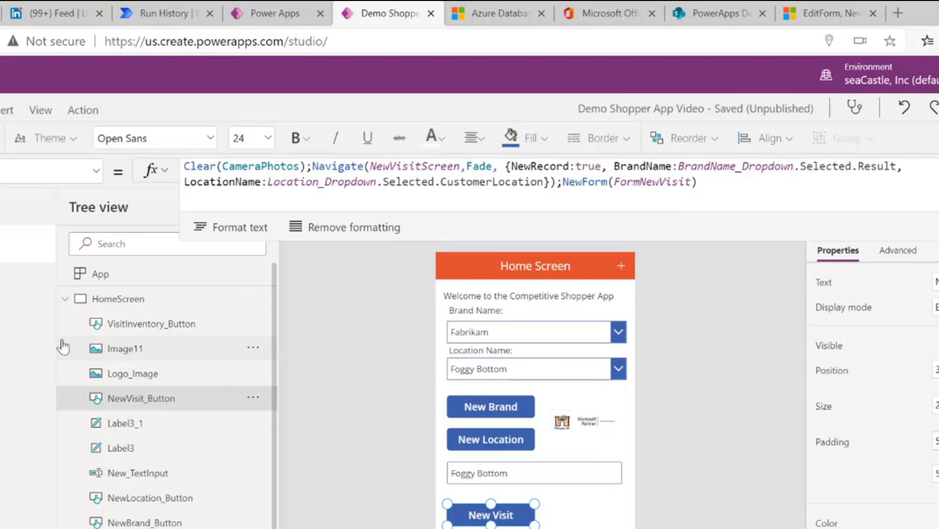
# Examine the OnSelect formula of the plus button in the DashboardScreen header
pyautogui.click(67, 299)
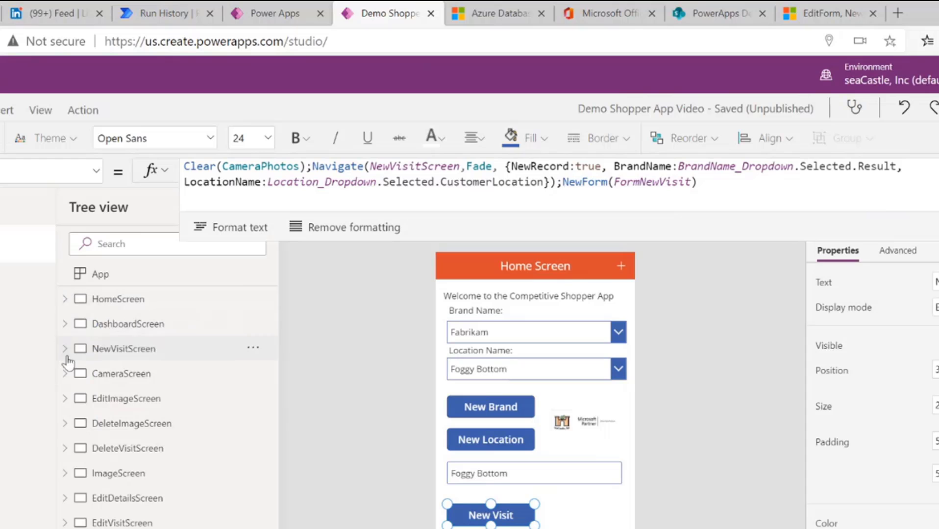
pyautogui.click(112, 330)
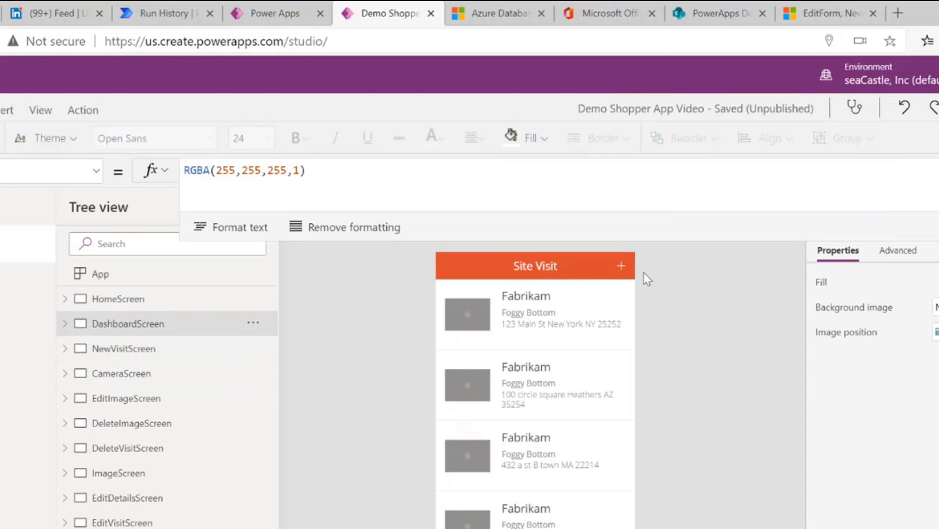
pyautogui.click(622, 267)
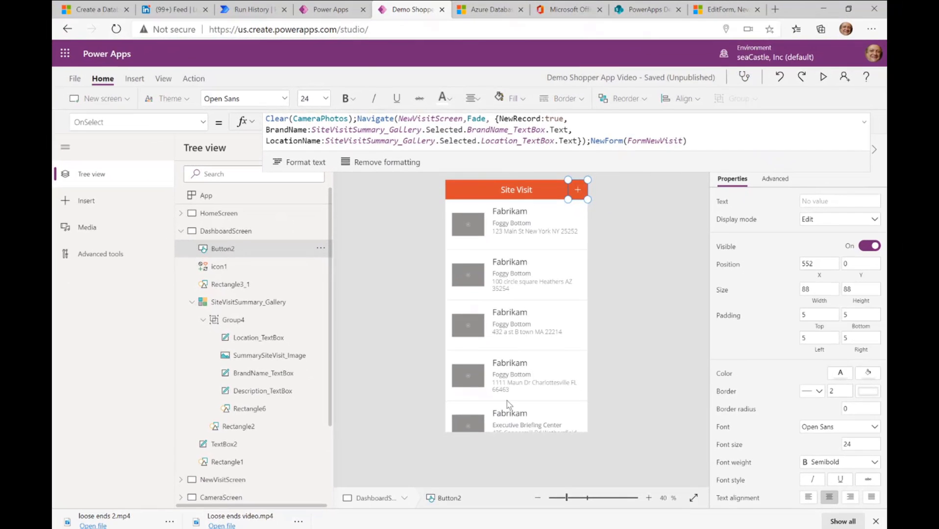
# Recheck the loose ends slide in PowerPoint, and review Azure's database comparison table and Create a Database options in the browser
pyautogui.hotkey('alt', 'Tab')
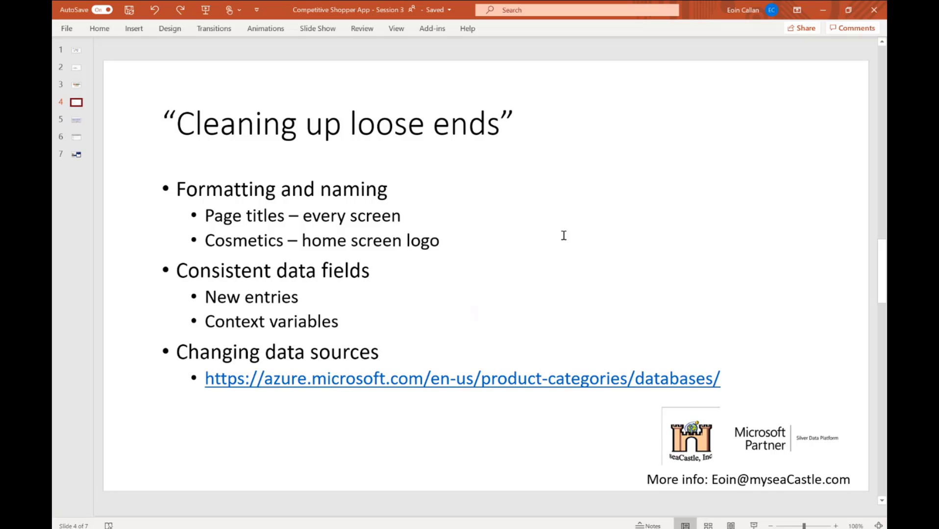
pyautogui.hotkey('alt', 'Tab')
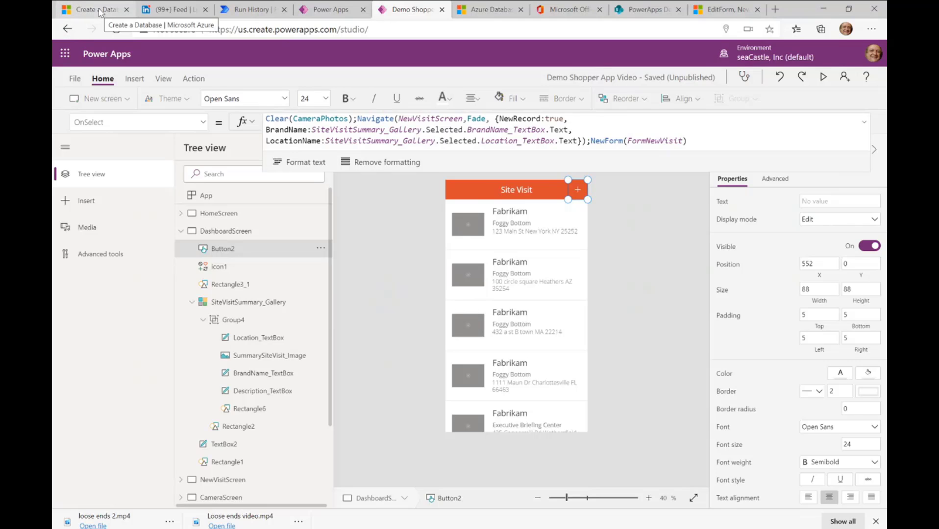
pyautogui.click(486, 11)
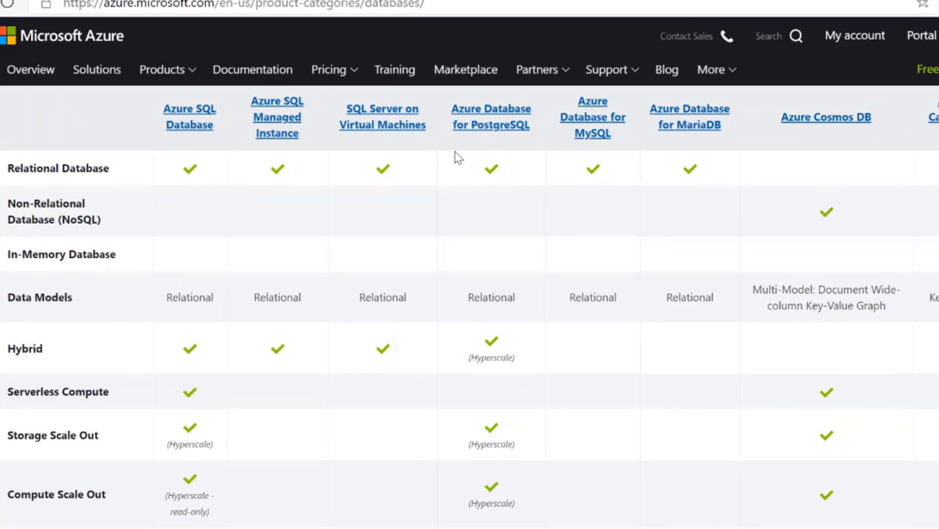
pyautogui.hotkey('ctrl', 'Tab')
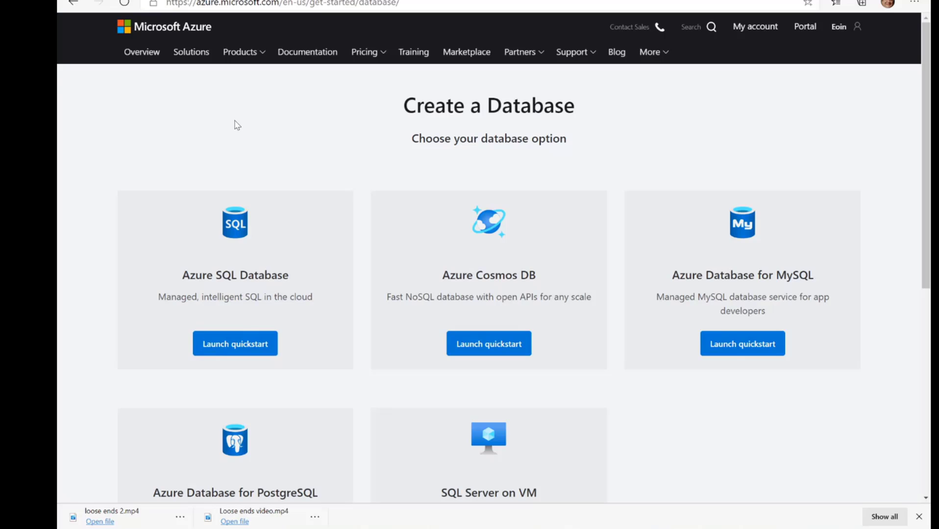
pyautogui.scroll(-3, 236, 125)
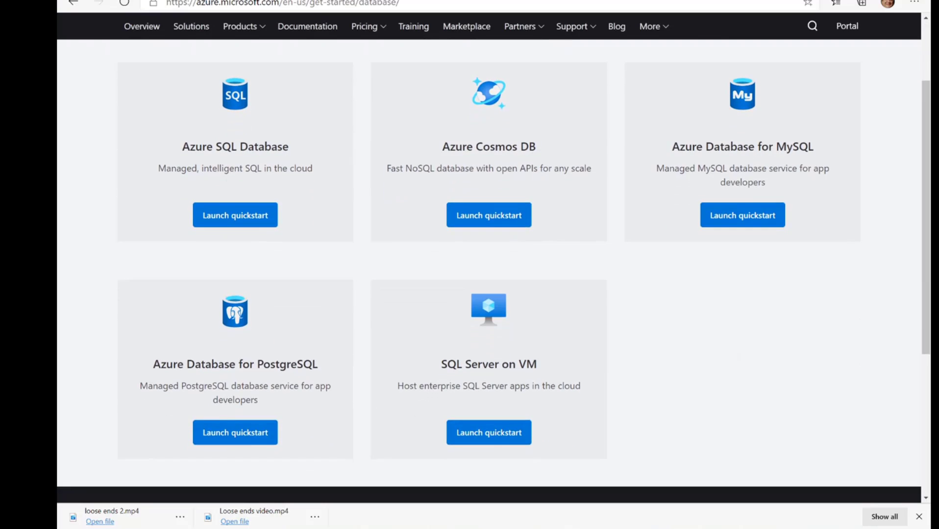
pyautogui.scroll(3, 489, 263)
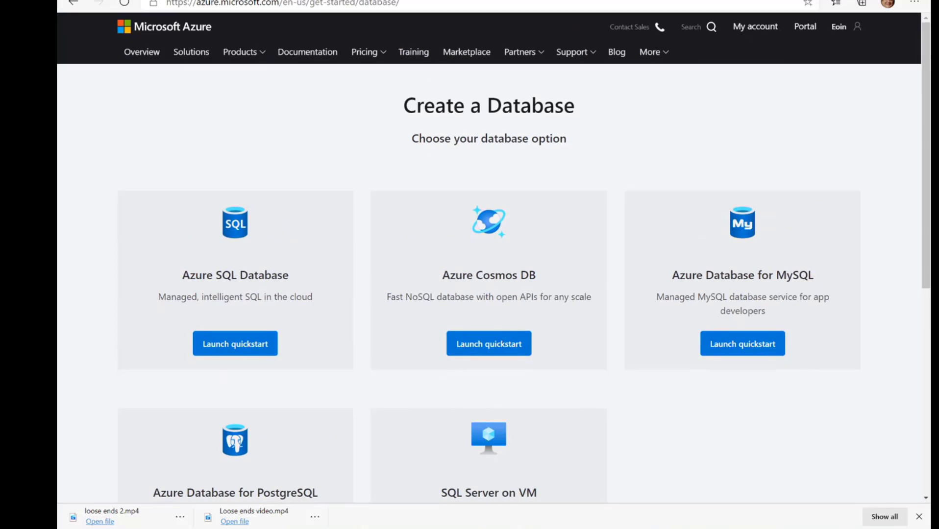
# Switch to PowerPoint and advance from the requirements matrix through the database comparison to the closing contact slide
pyautogui.hotkey('alt', 'Tab')
pyautogui.press('Down')
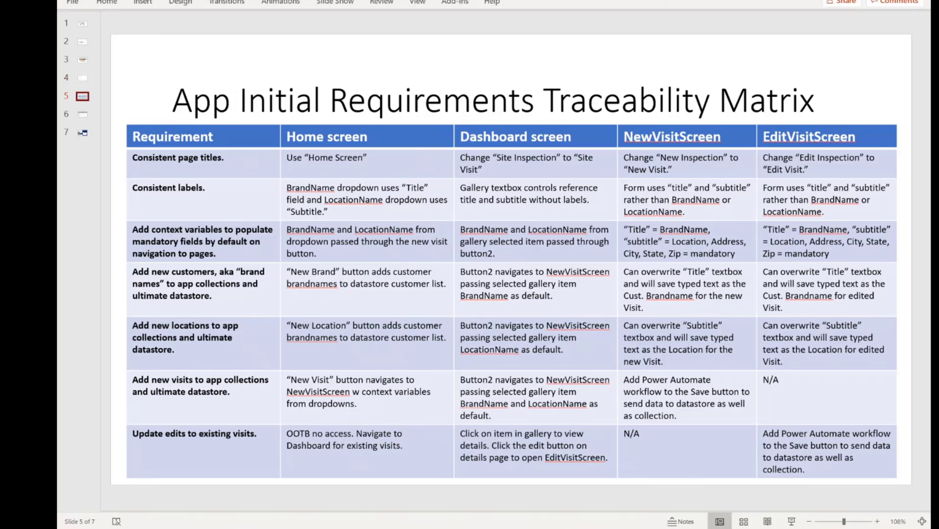
pyautogui.press('Down')
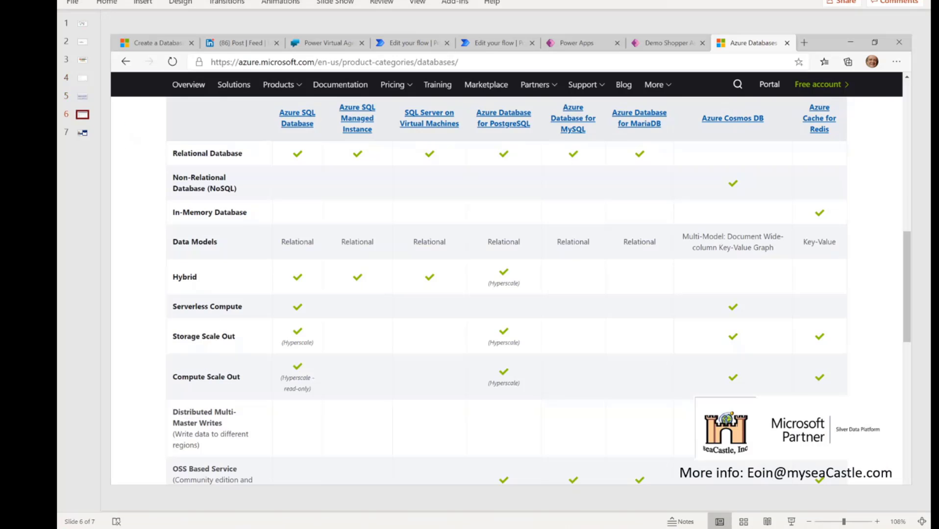
pyautogui.press('Down')
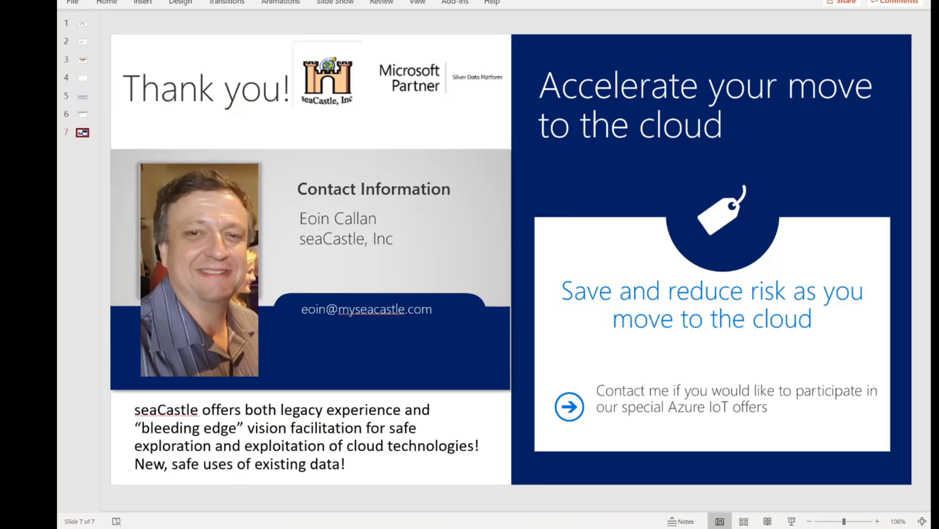